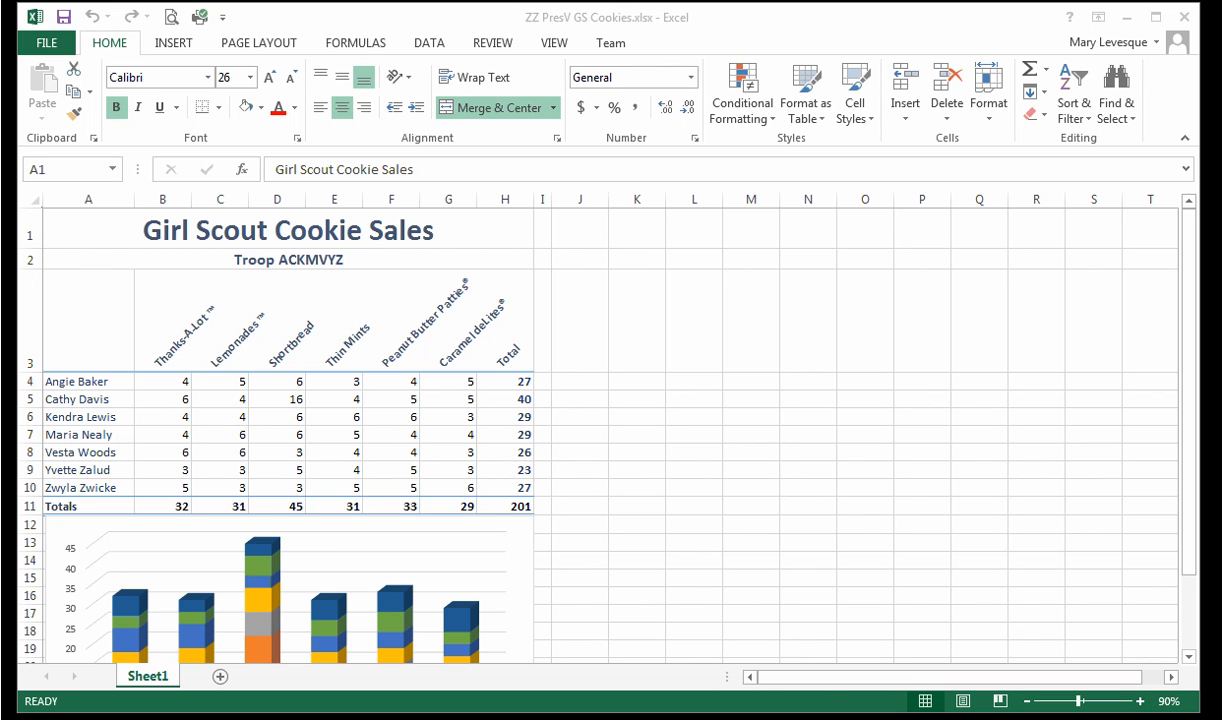
Delete the stacked column chart below the cookie sales table and undo the deletion
drag(1189, 403, 1192, 550)
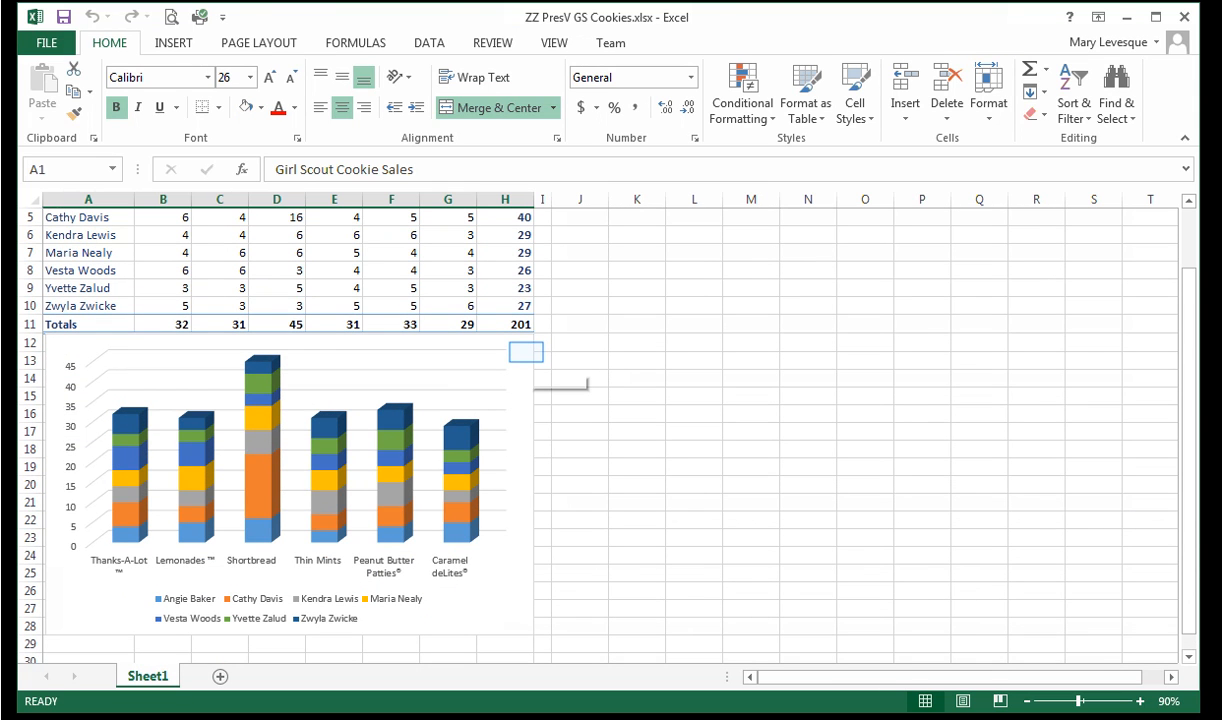
click(525, 352)
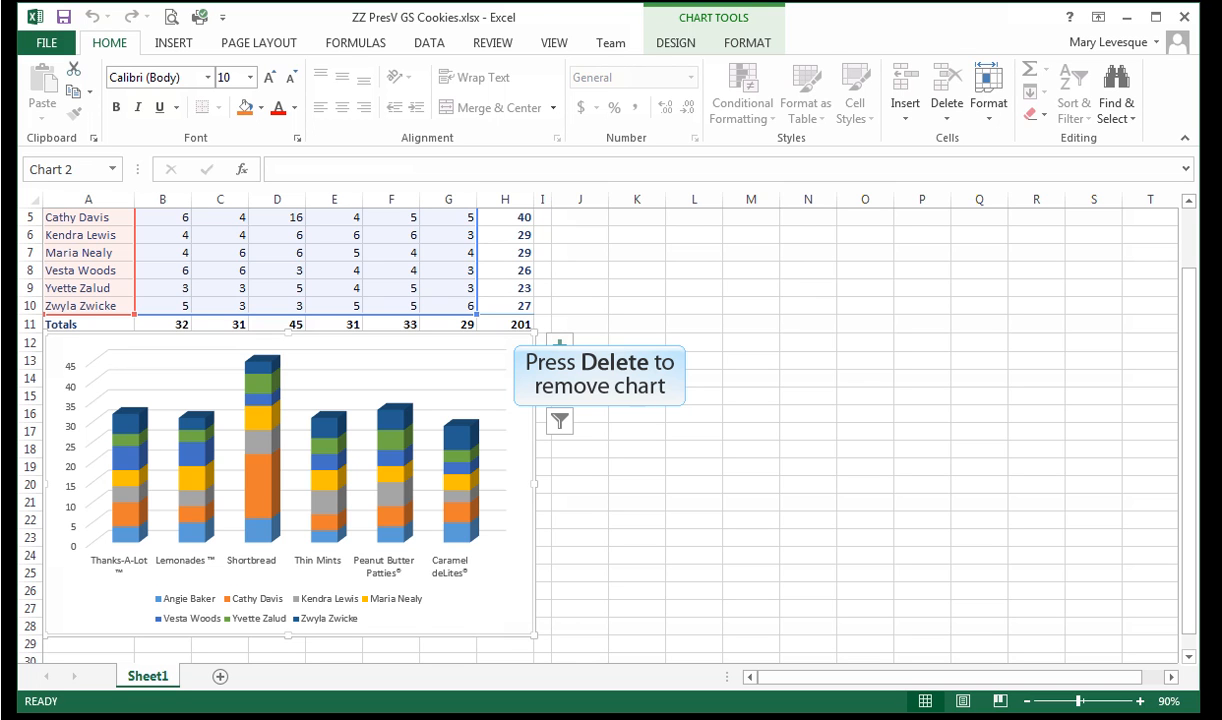
key(Delete)
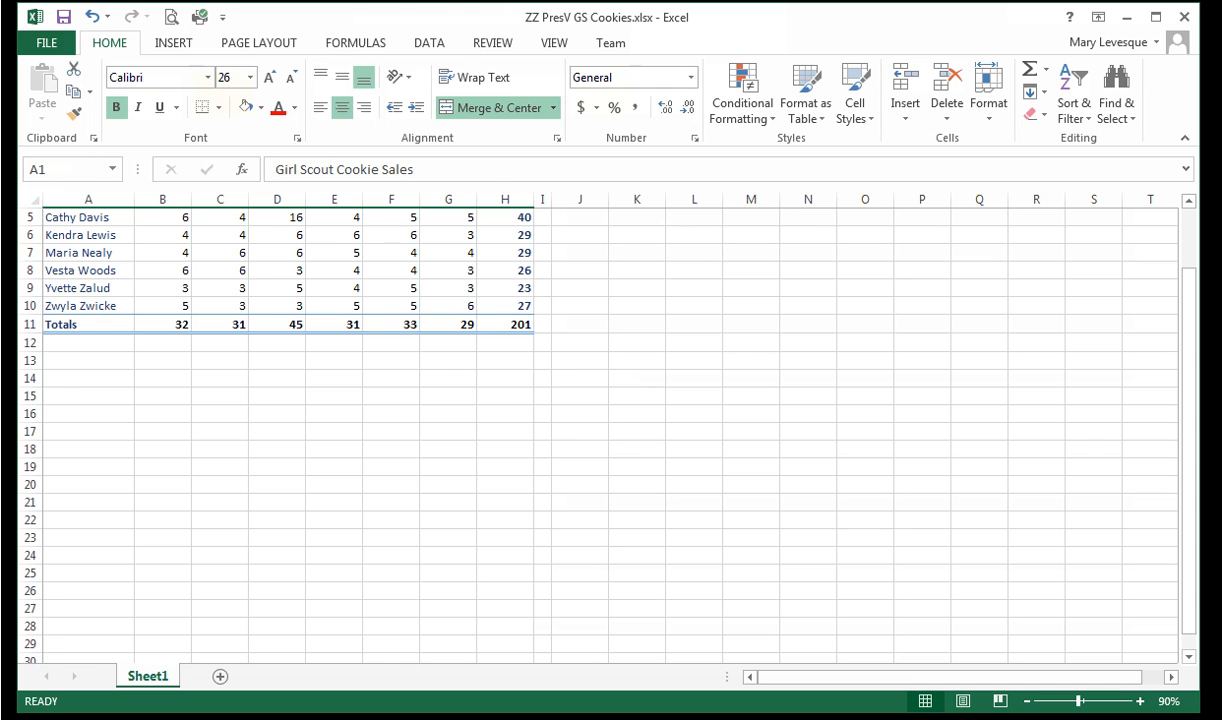
key(ctrl+z)
Add a new blank worksheet after Sheet1 and return to Sheet1
drag(1189, 600, 1194, 650)
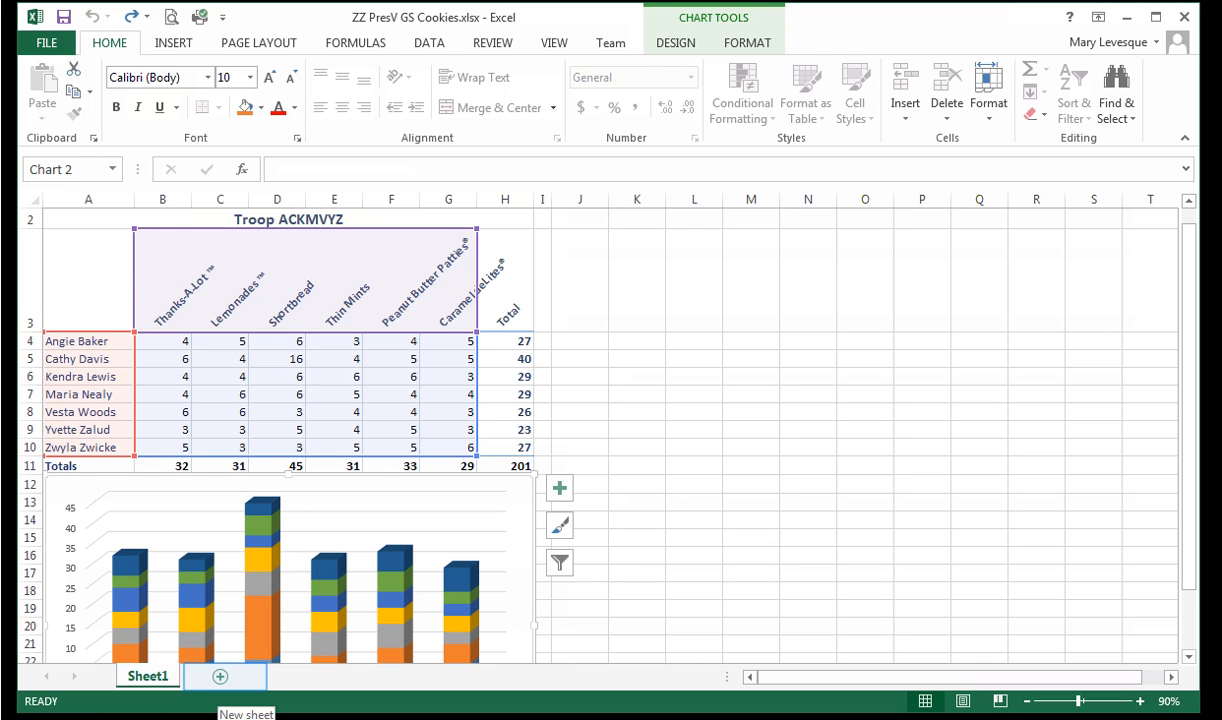
click(220, 676)
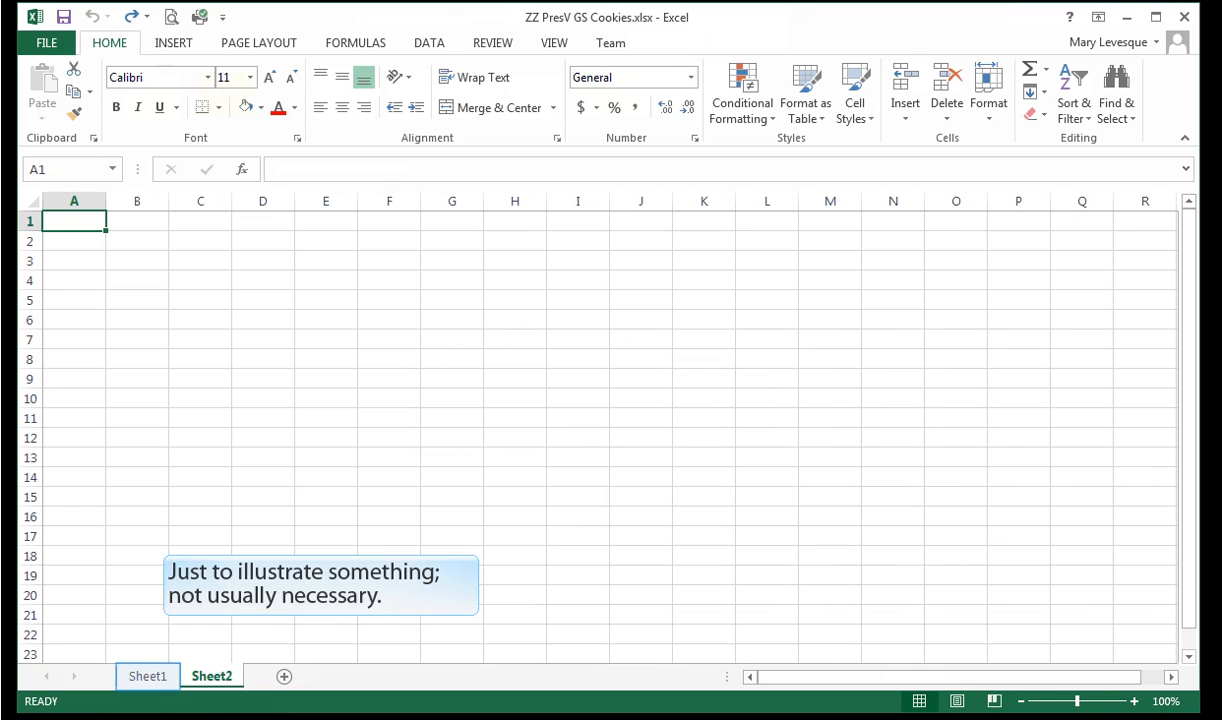
click(148, 677)
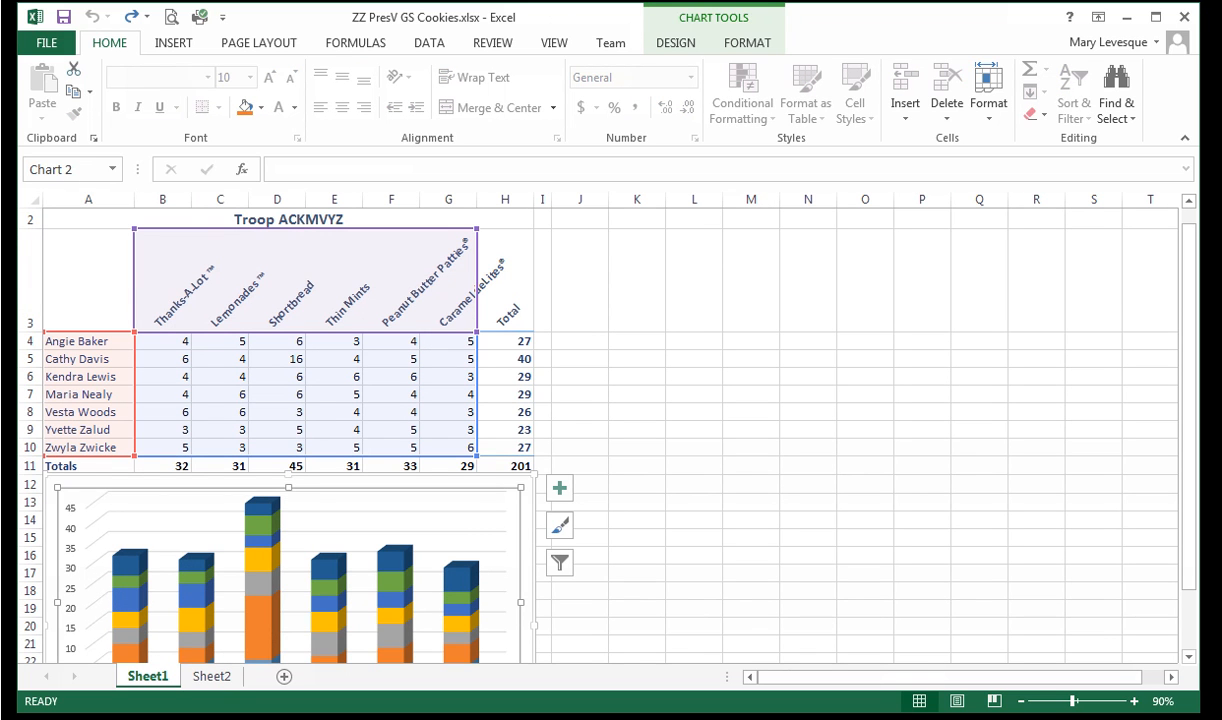
click(480, 481)
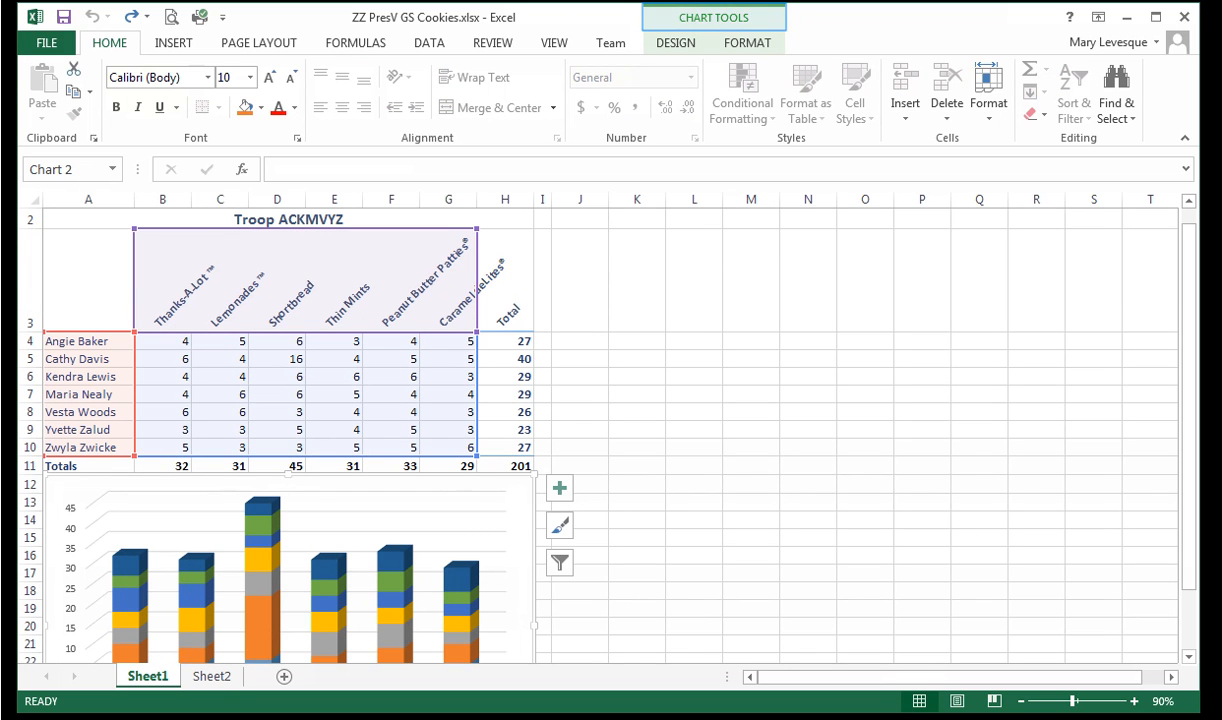
click(676, 43)
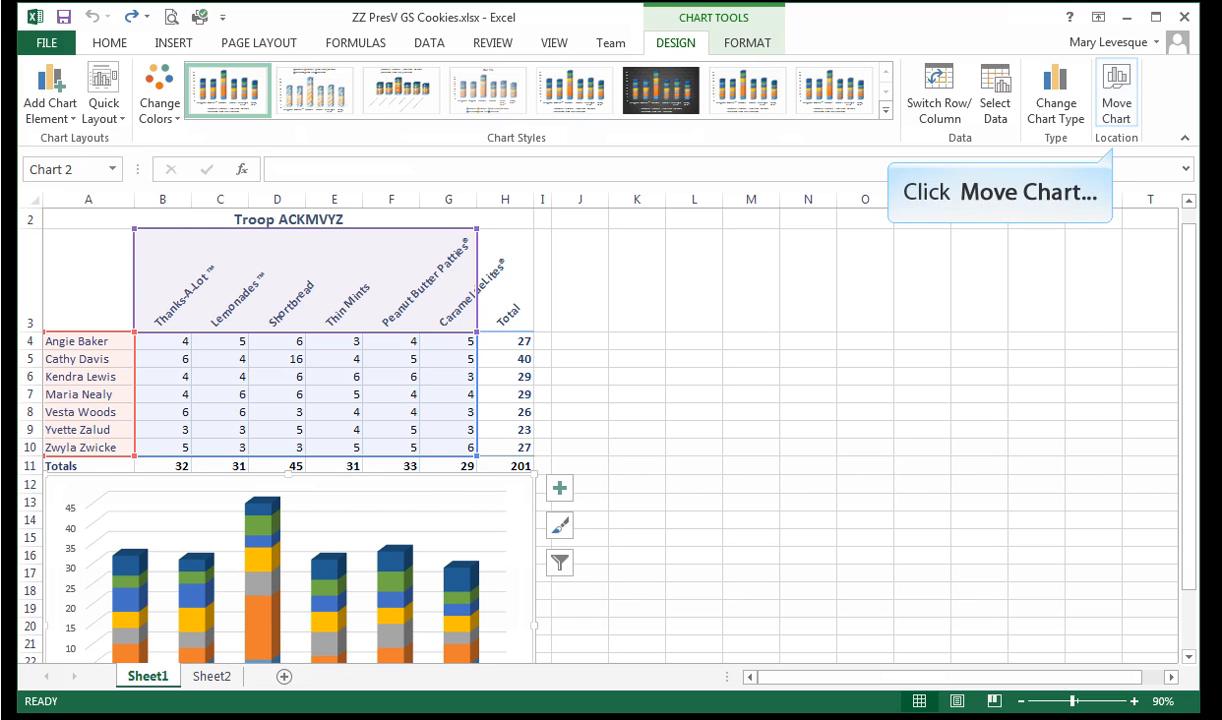
click(1117, 93)
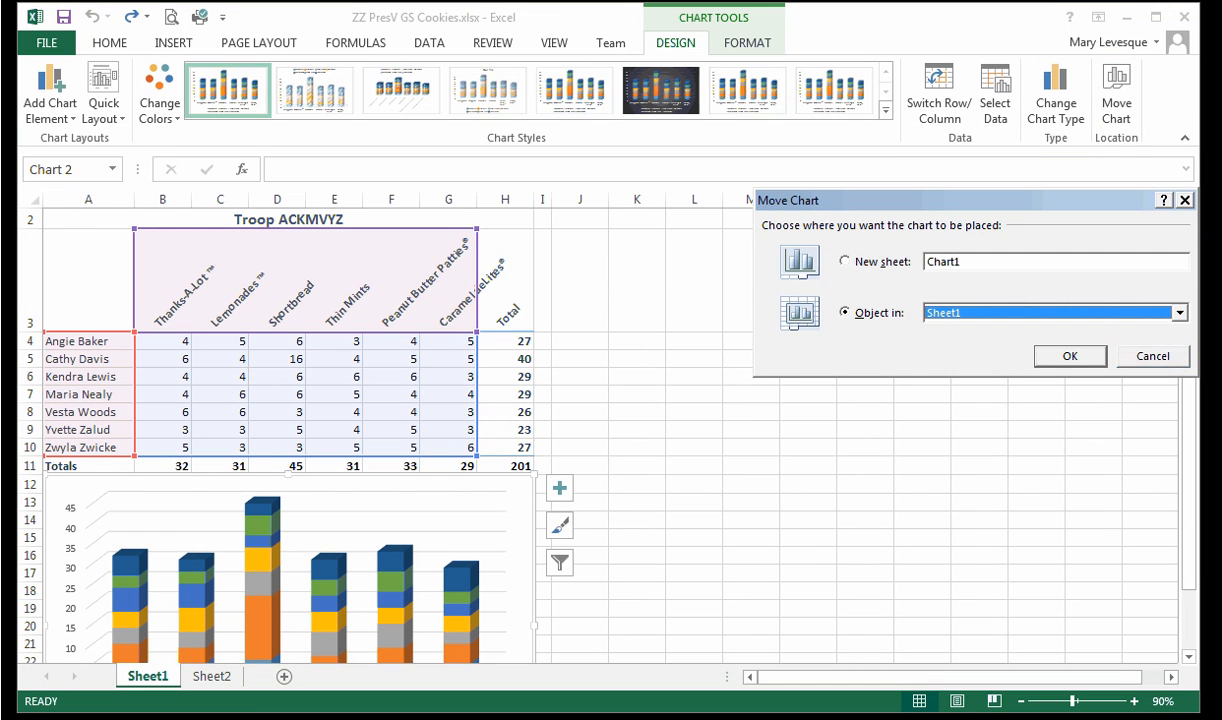
click(1153, 356)
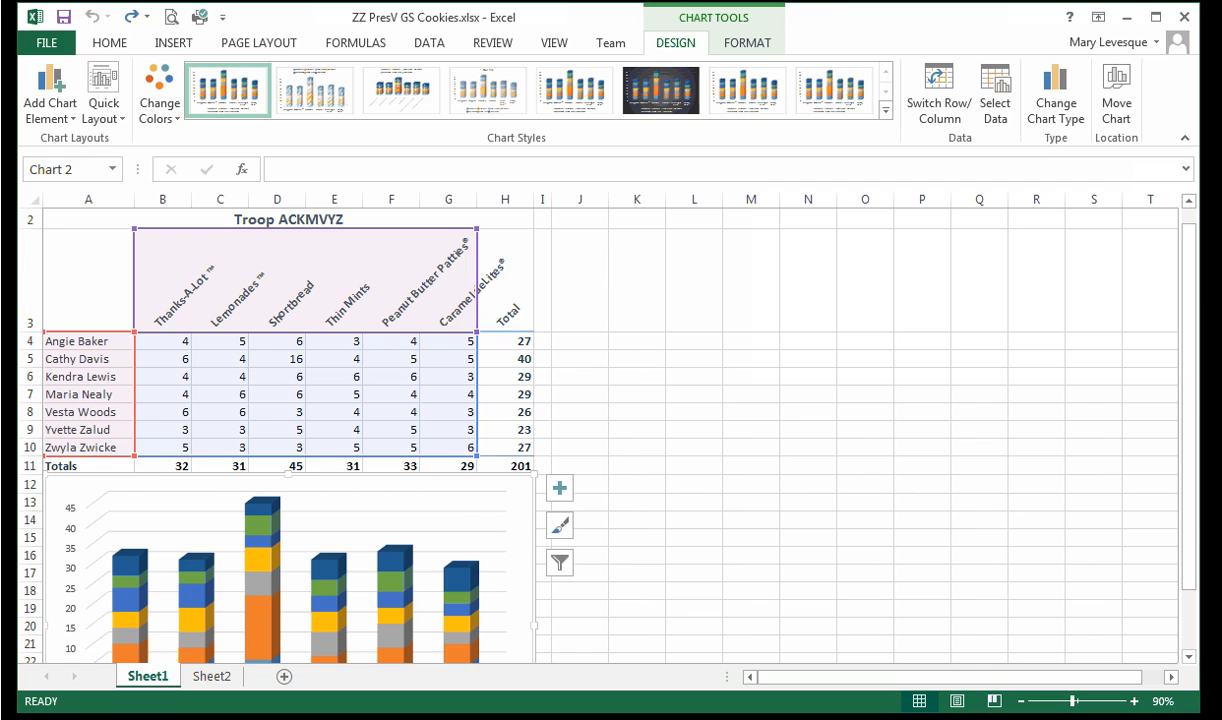
right_click(437, 511)
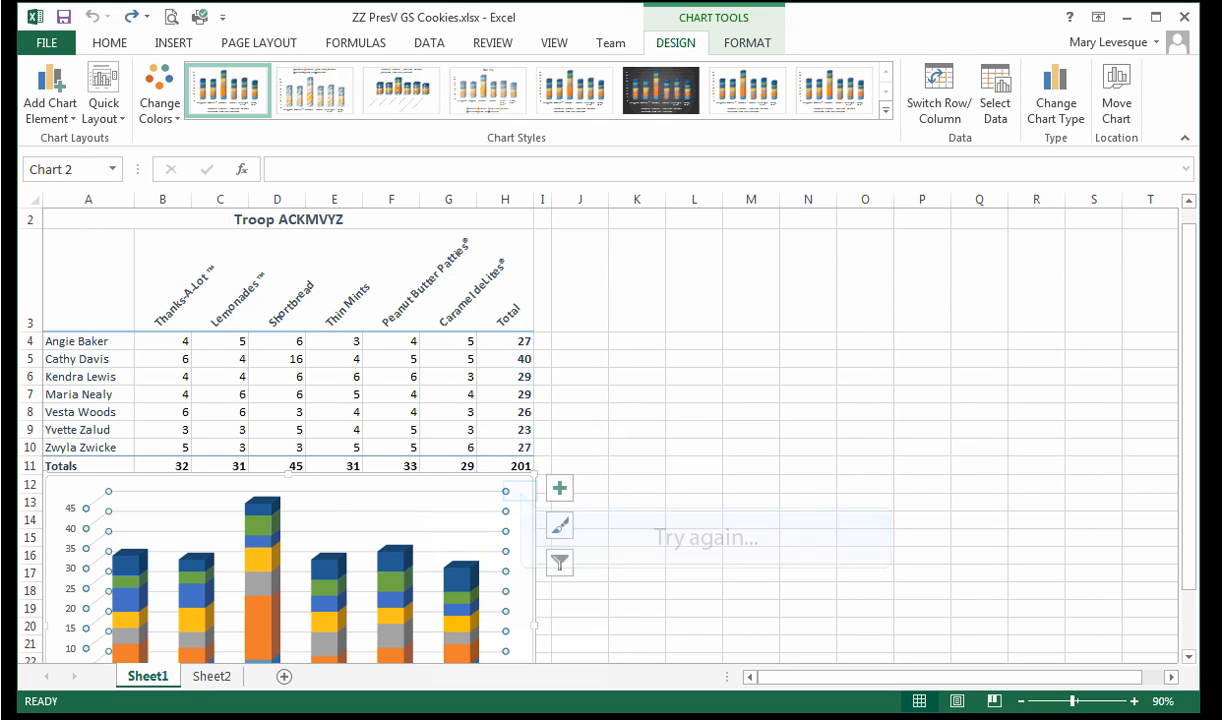
right_click(413, 519)
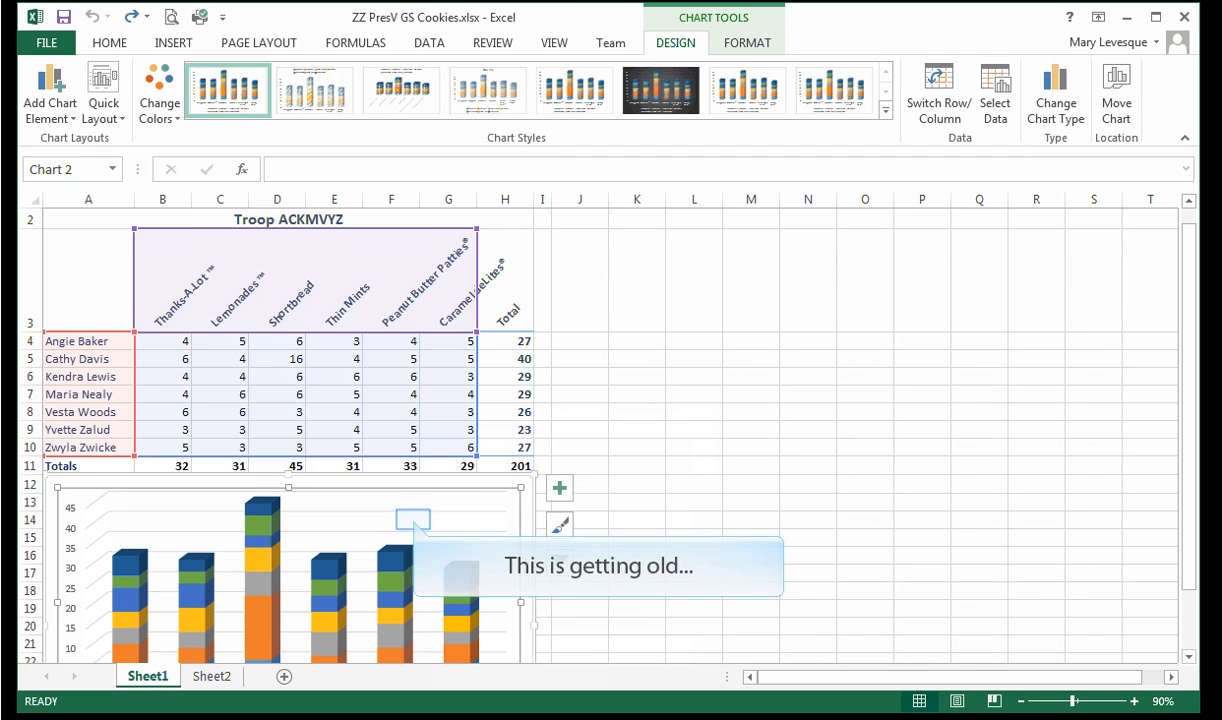
right_click(414, 519)
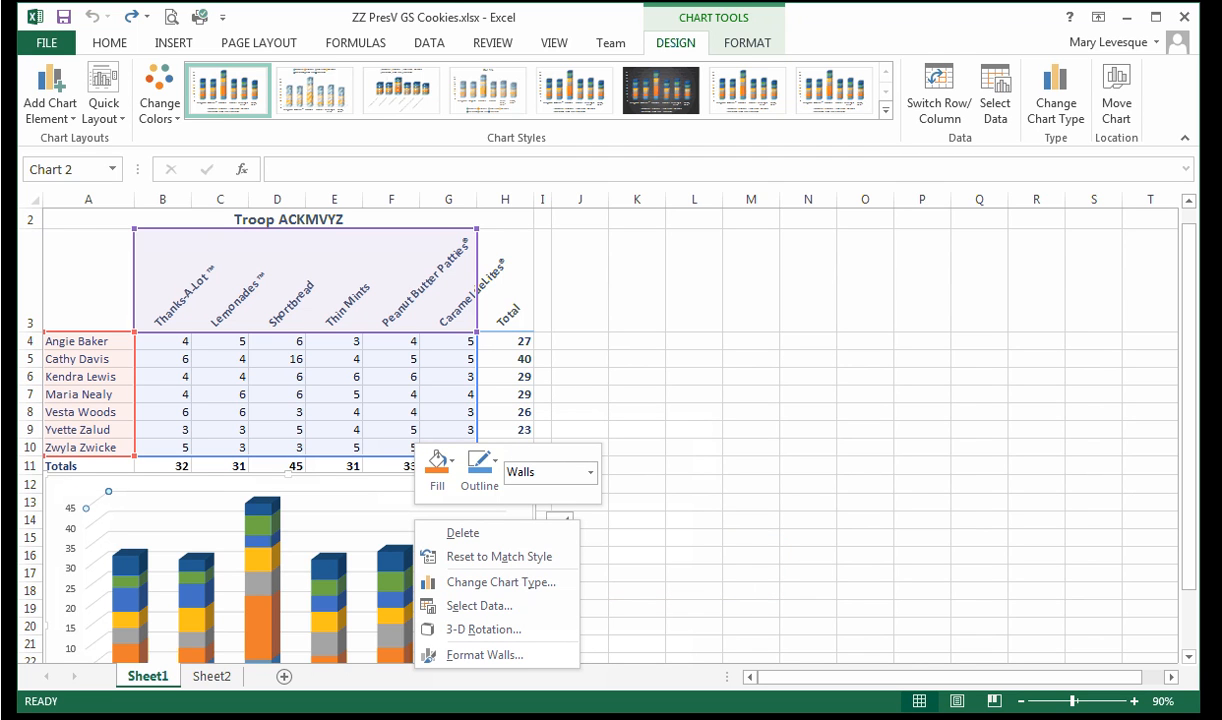
Move the stacked column chart from Sheet1 onto a new chart sheet of its own
drag(1189, 526, 1189, 641)
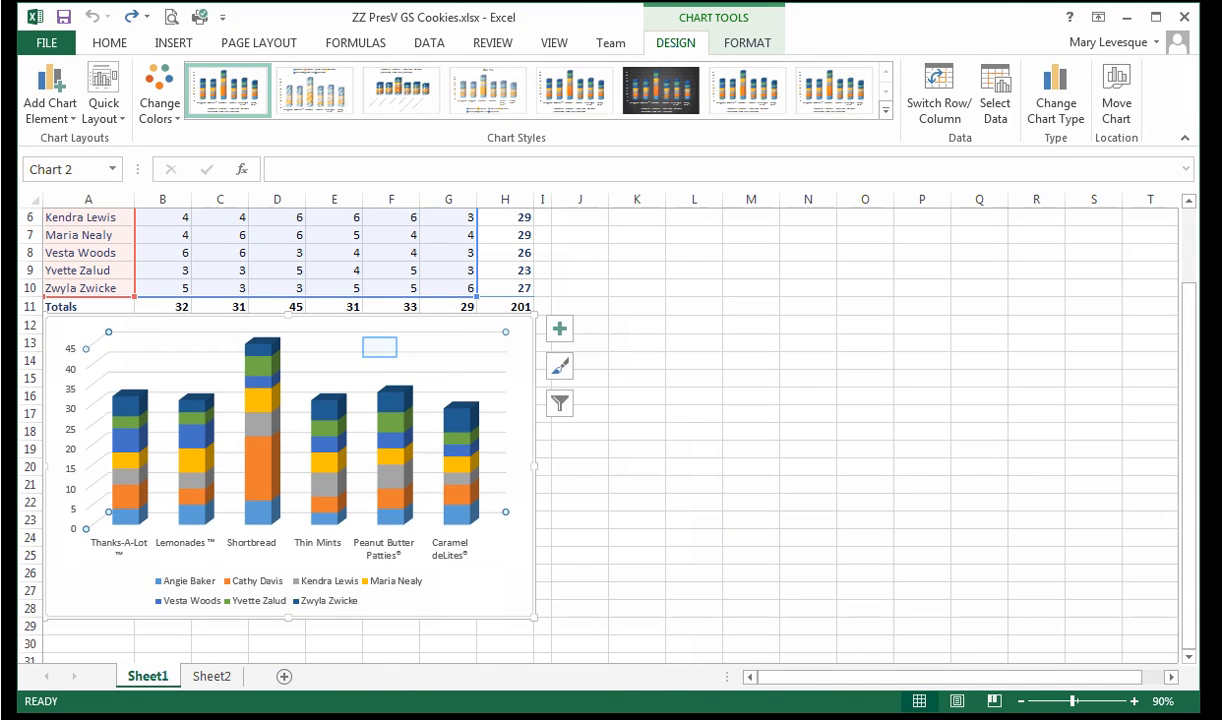
right_click(381, 347)
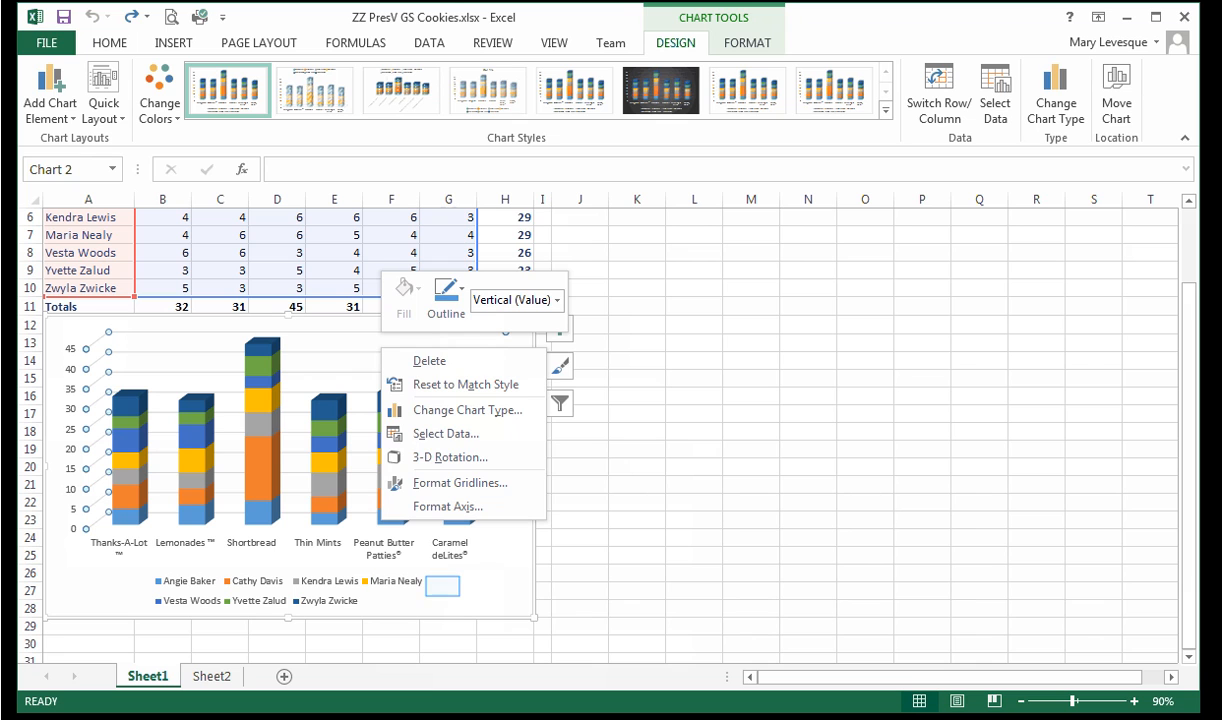
right_click(442, 584)
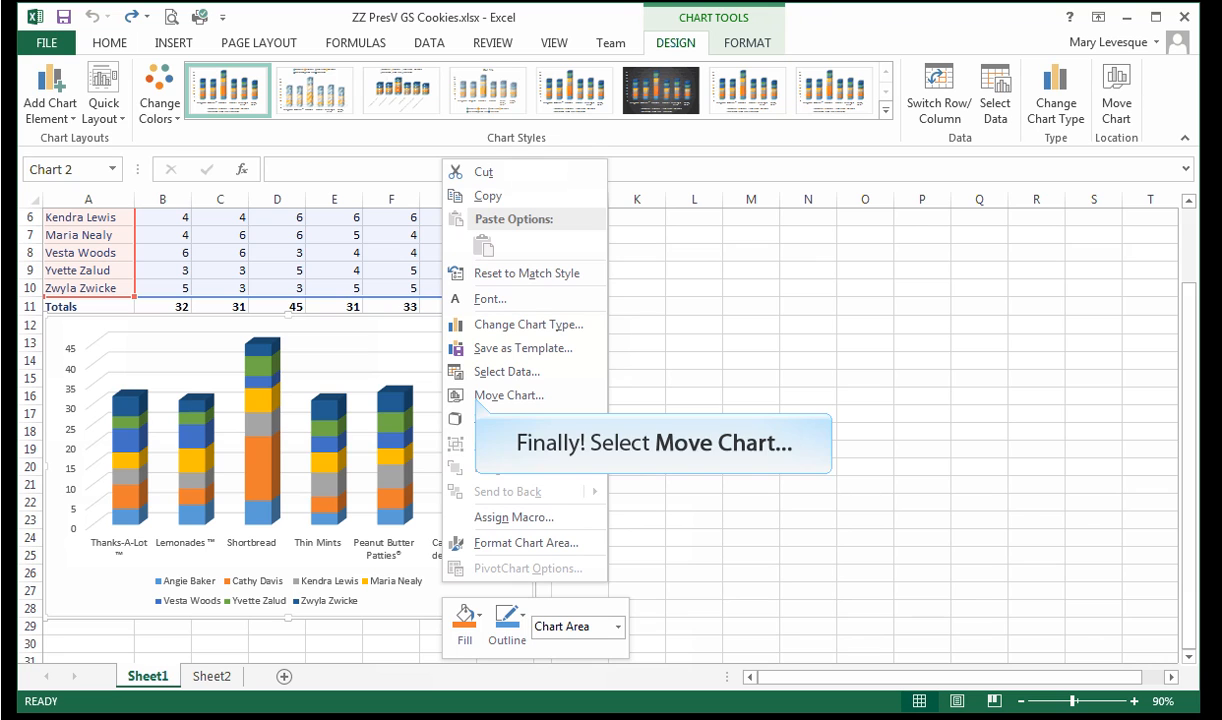
click(509, 395)
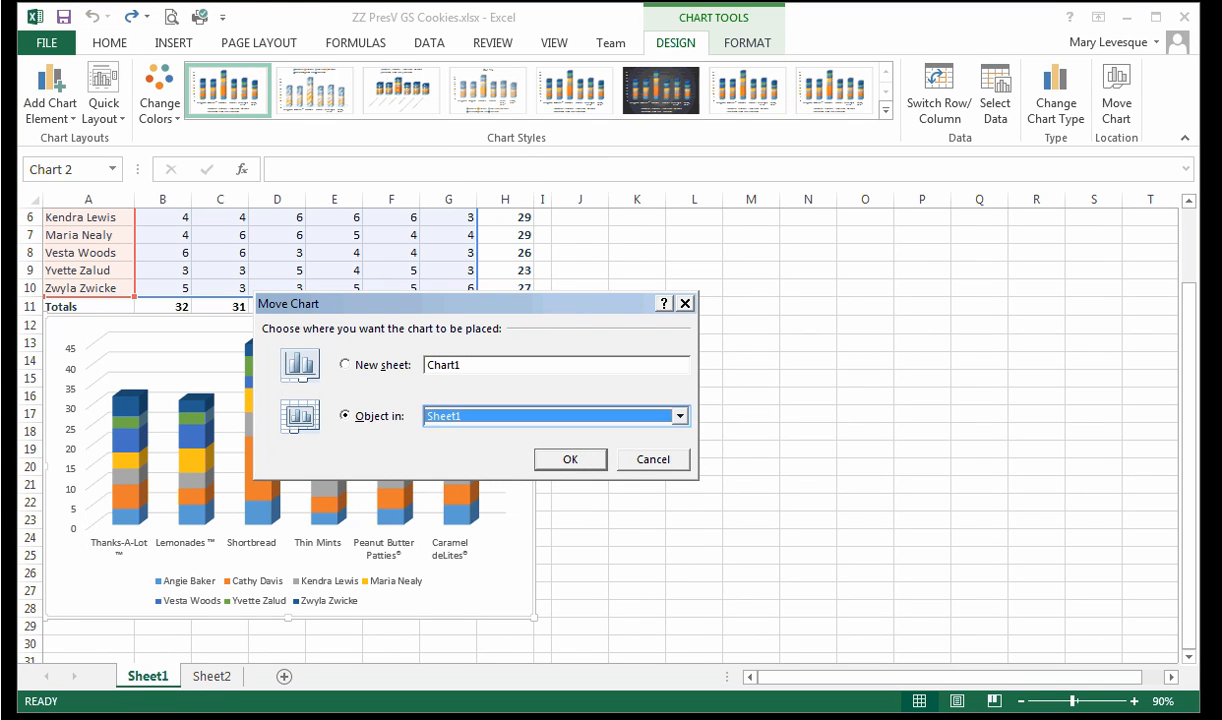
click(681, 416)
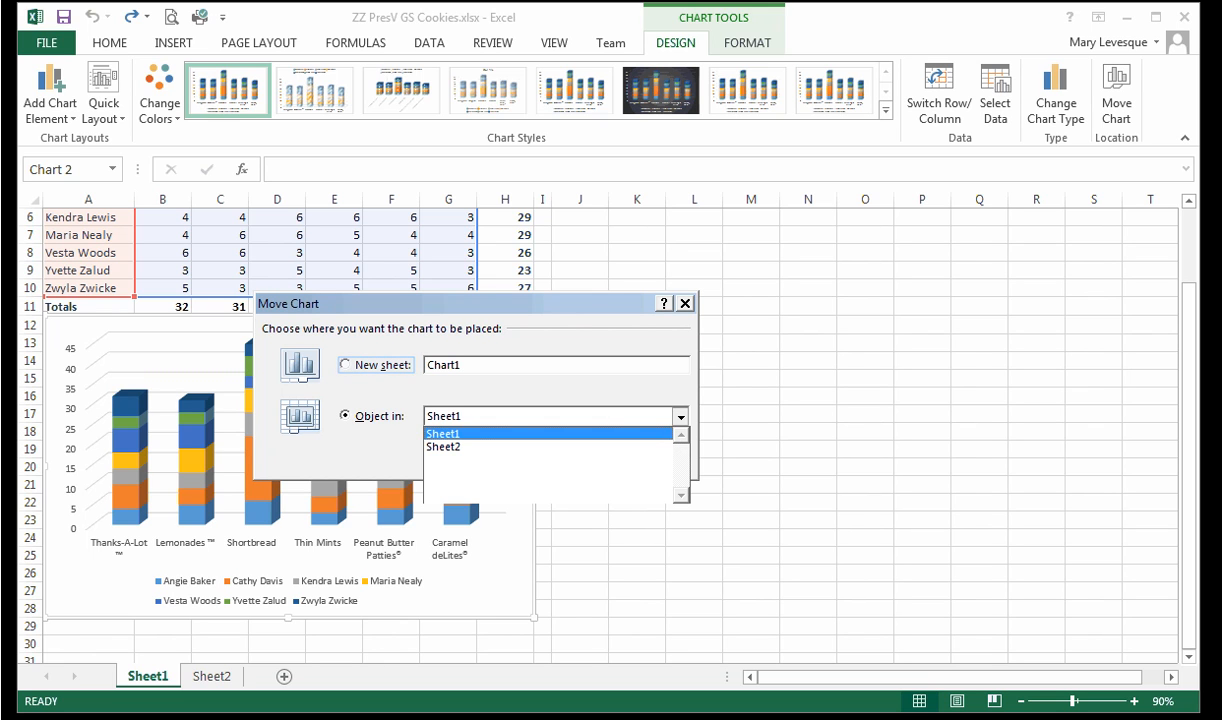
click(346, 365)
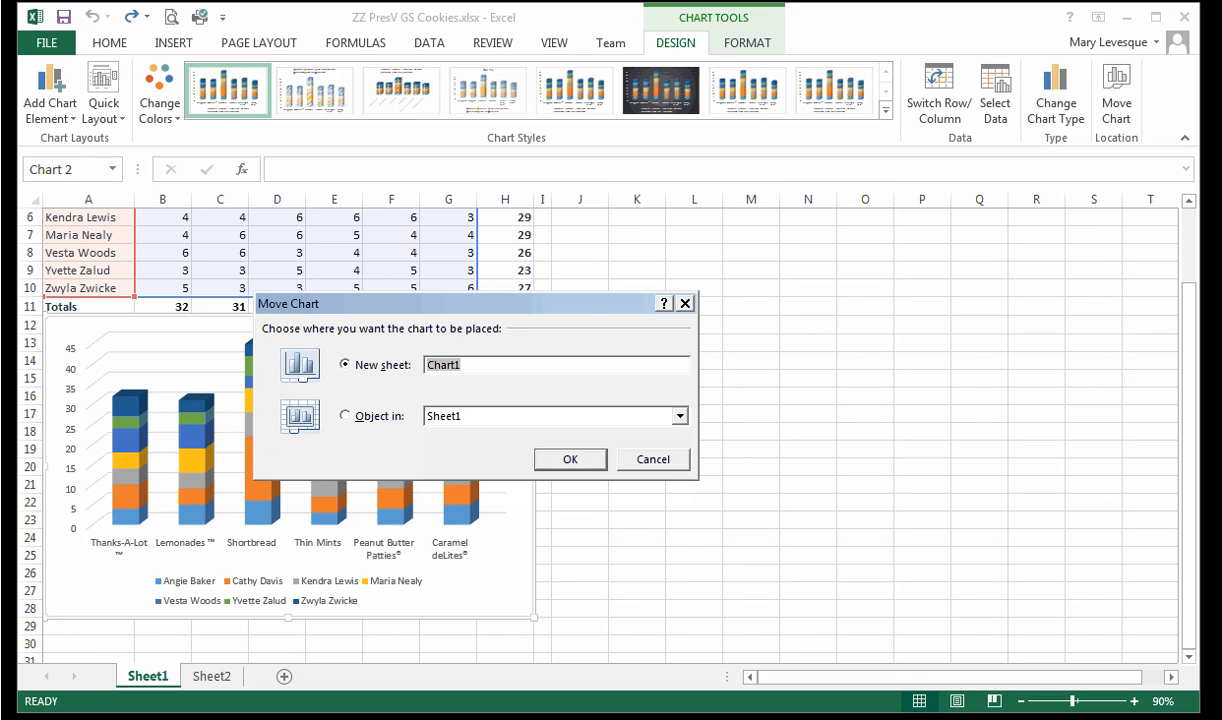
key(Return)
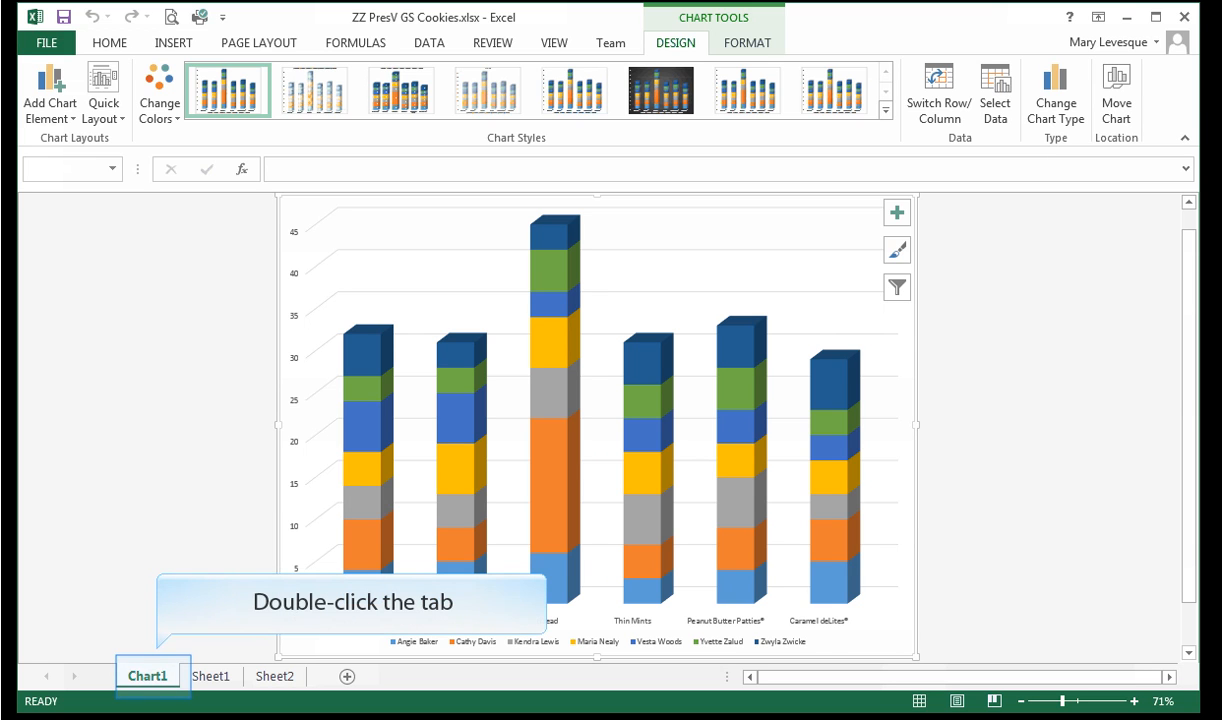
Rename the new chart sheet as Sales Chart
double_click(148, 677)
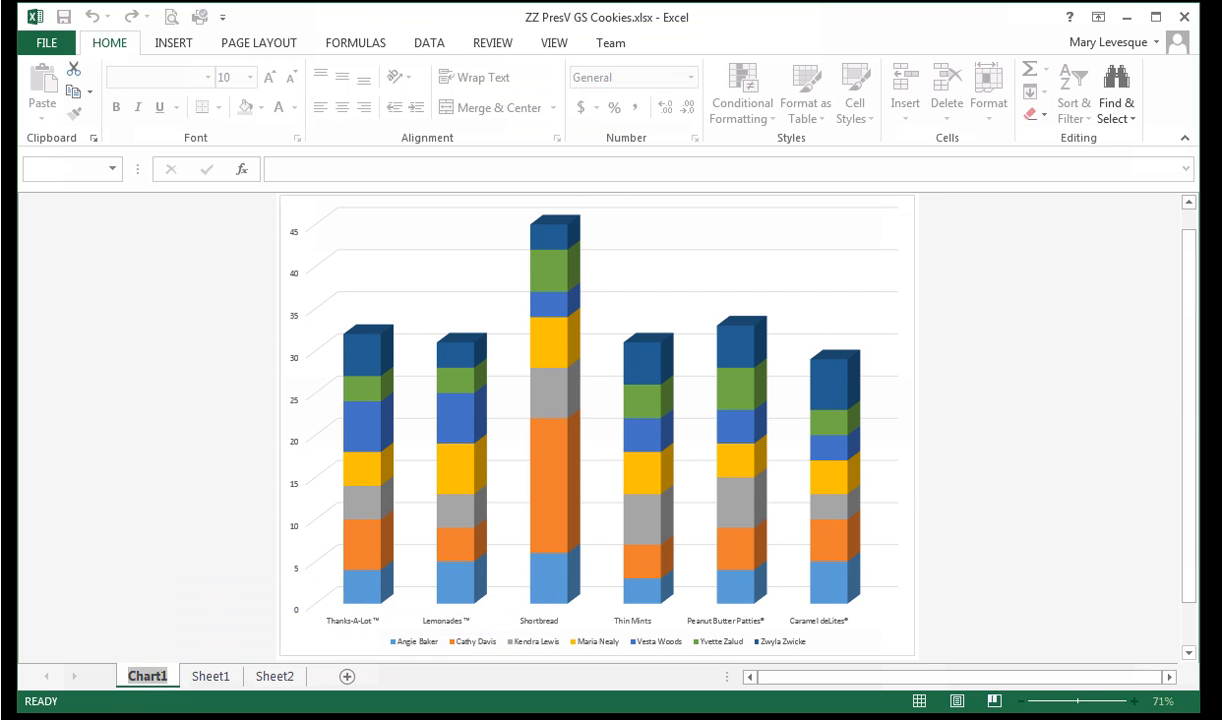
text(Sales)
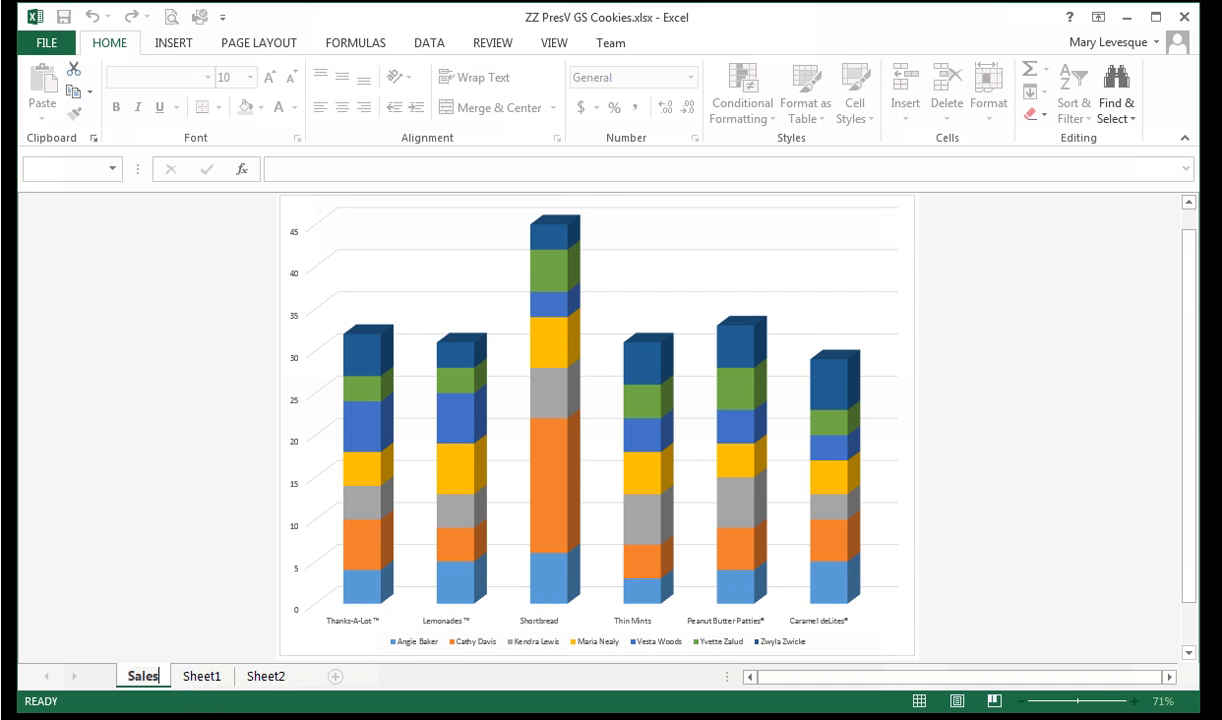
text( Chart)
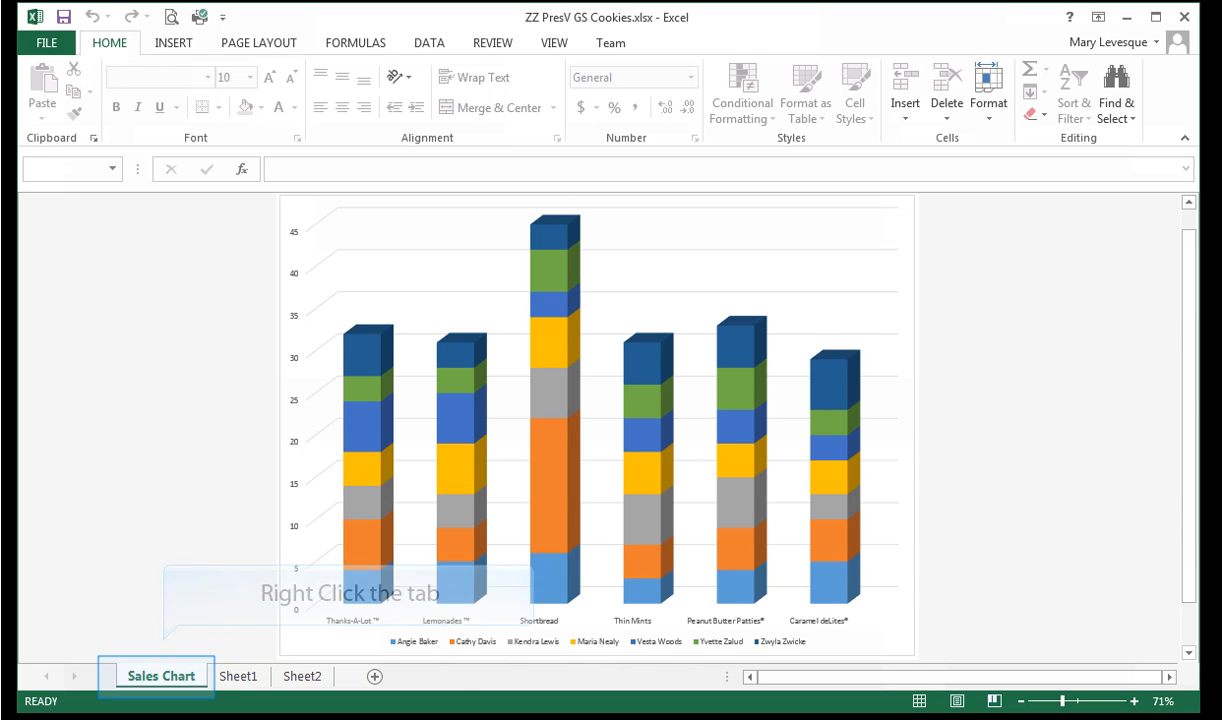
Color the Sales Chart sheet's tab orange and move the sheet between Sheet1 and Sheet2
right_click(161, 676)
click(225, 587)
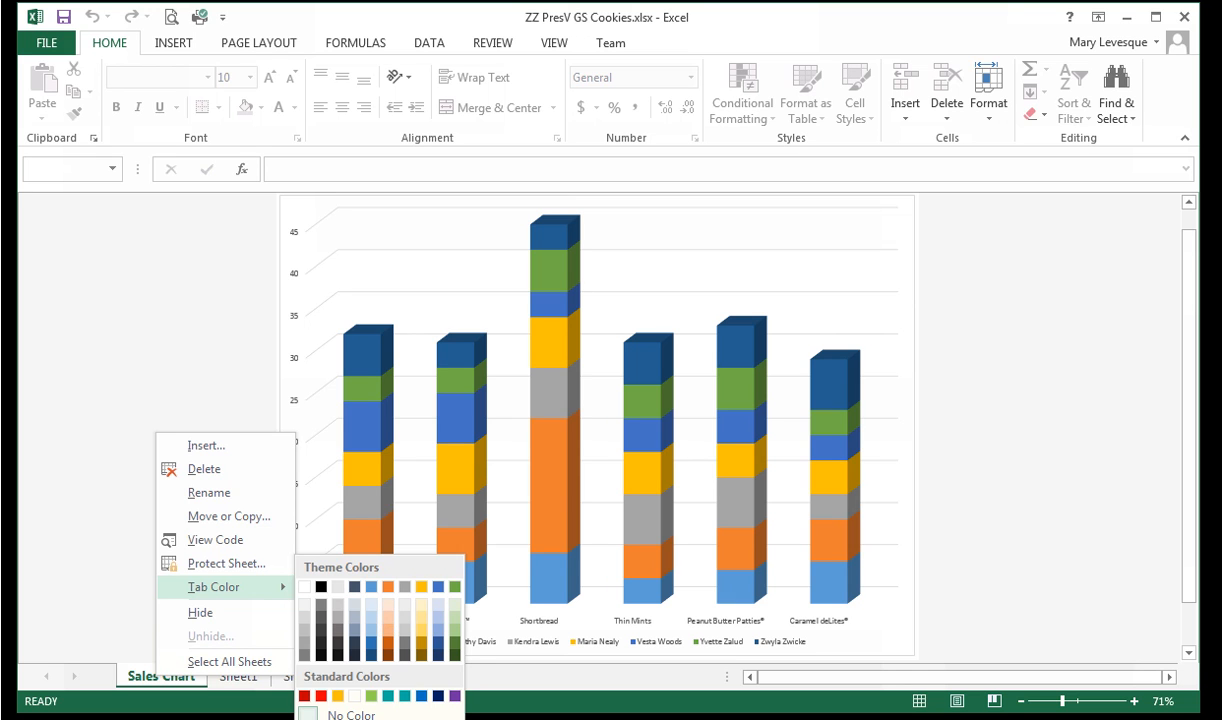
click(388, 587)
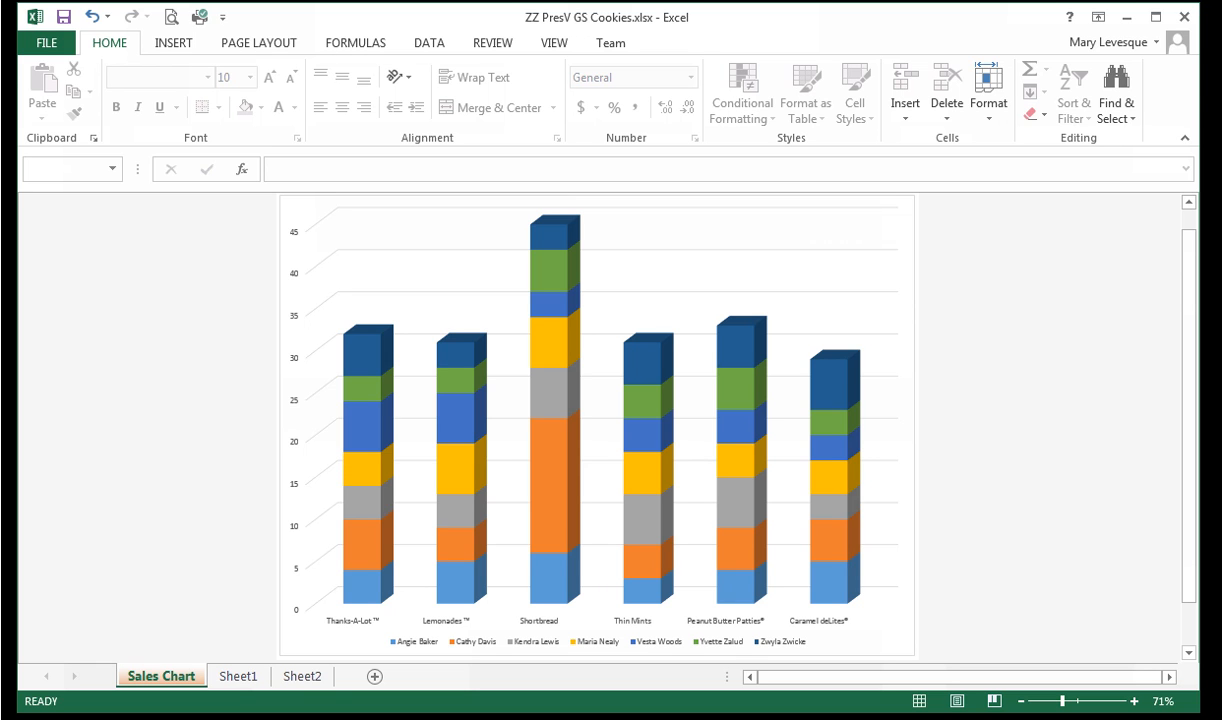
drag(150, 676, 280, 683)
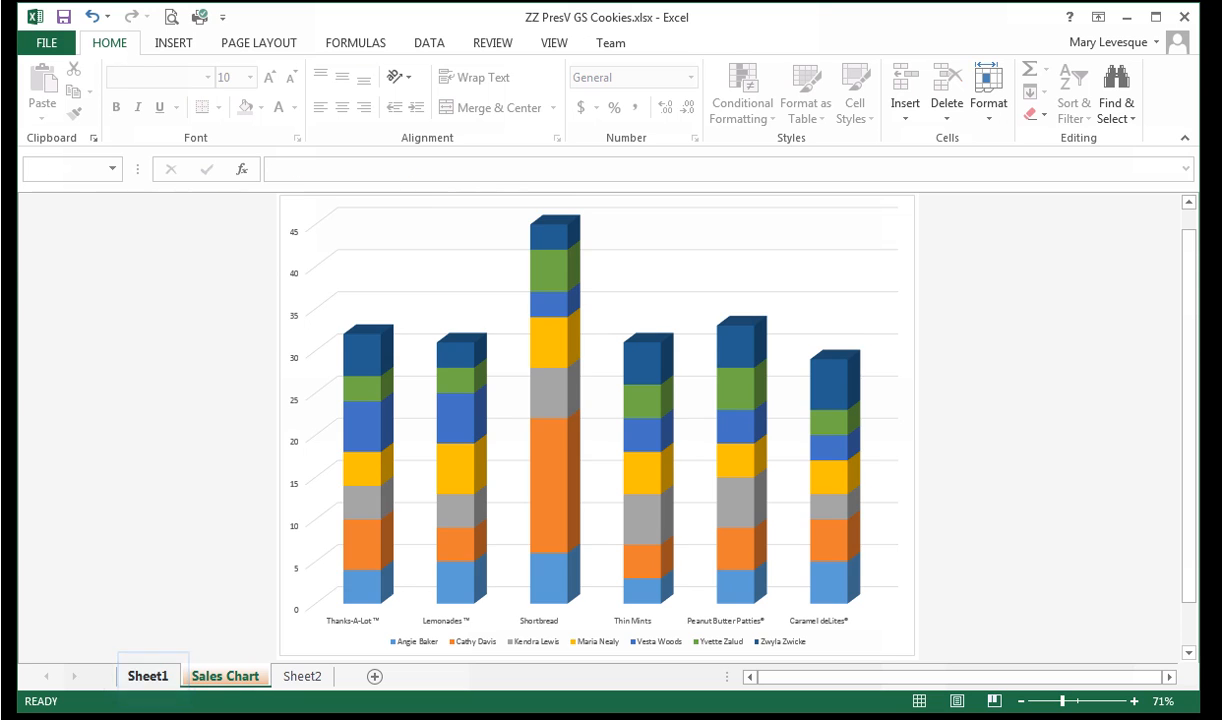
Rename Sheet1 as Sales
click(148, 676)
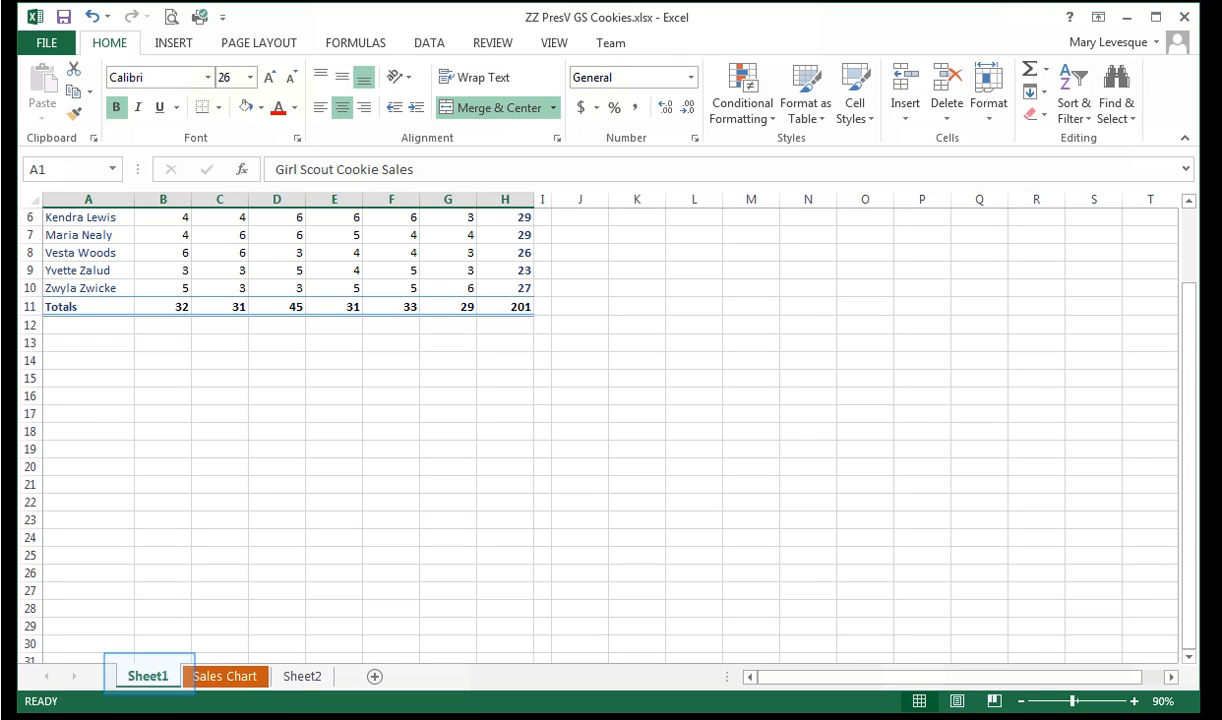
double_click(148, 676)
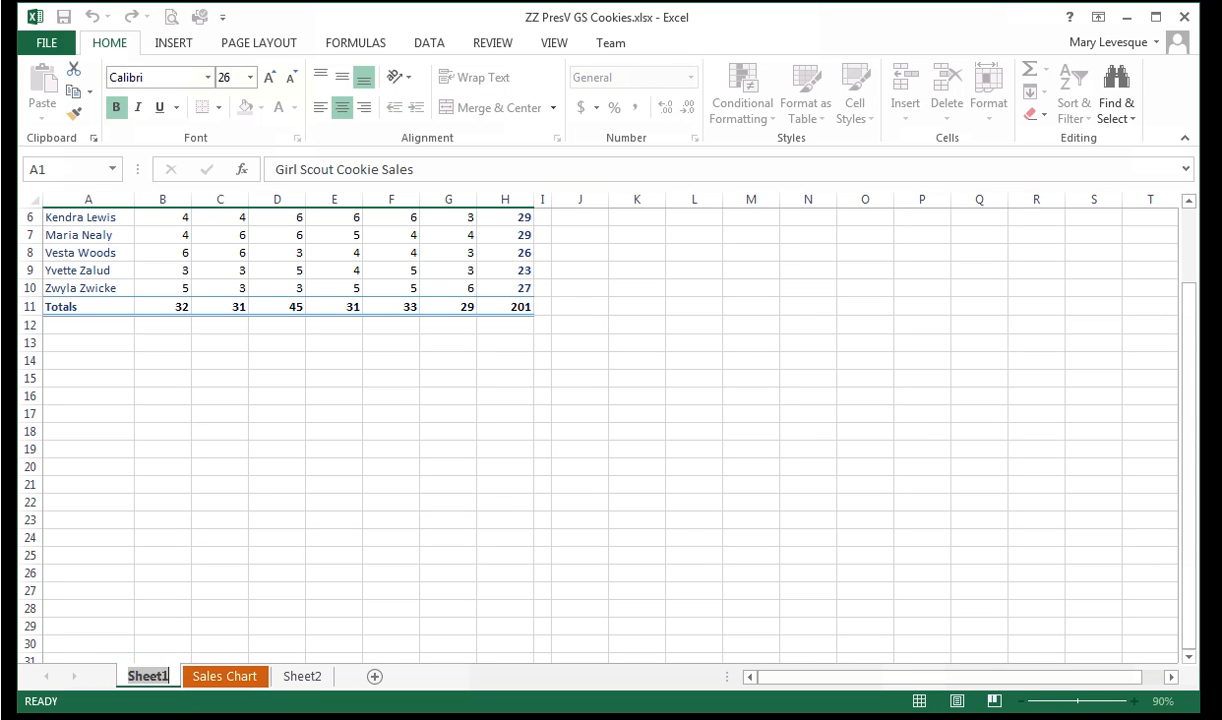
text(Sales)
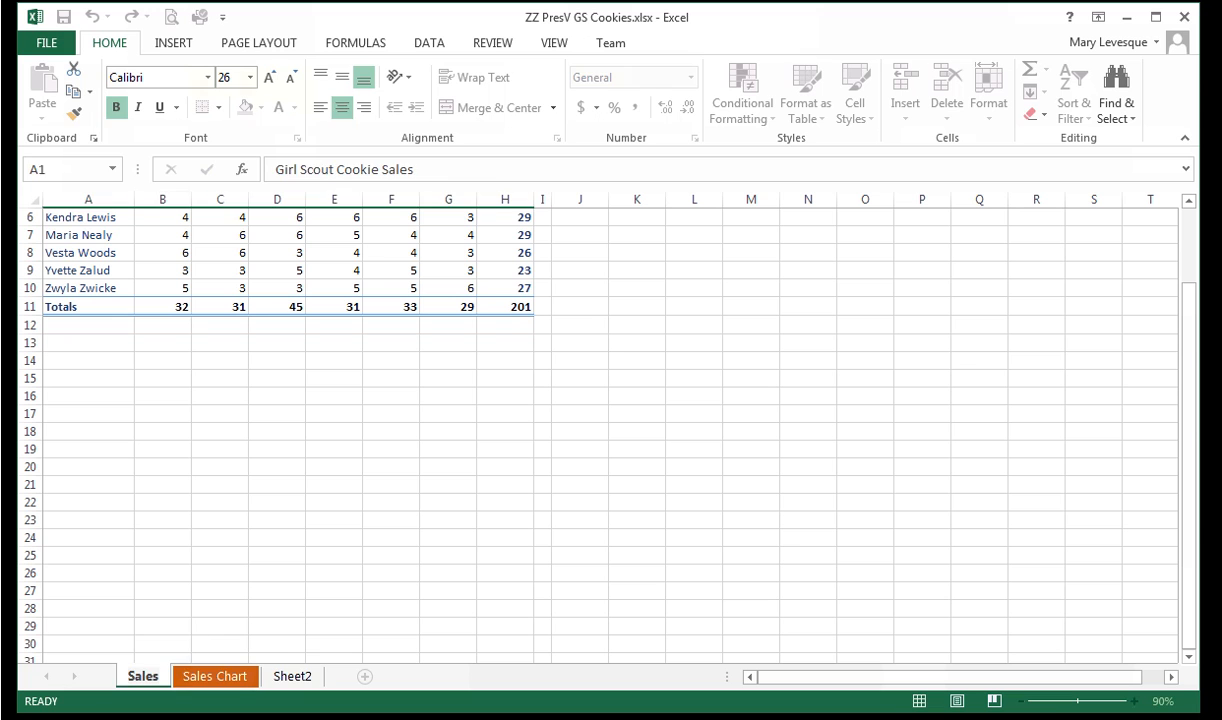
click(163, 626)
Color the Sales sheet's tab with a darker shade of the theme blue
right_click(145, 676)
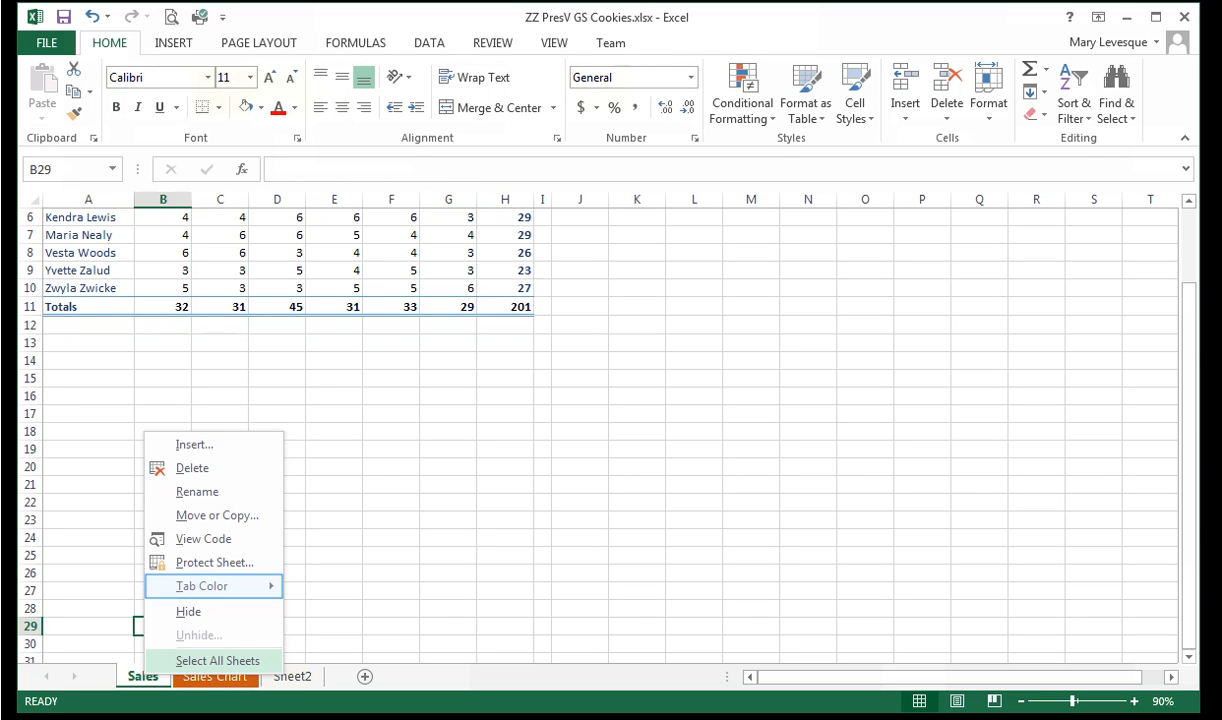
mouse_move(202, 586)
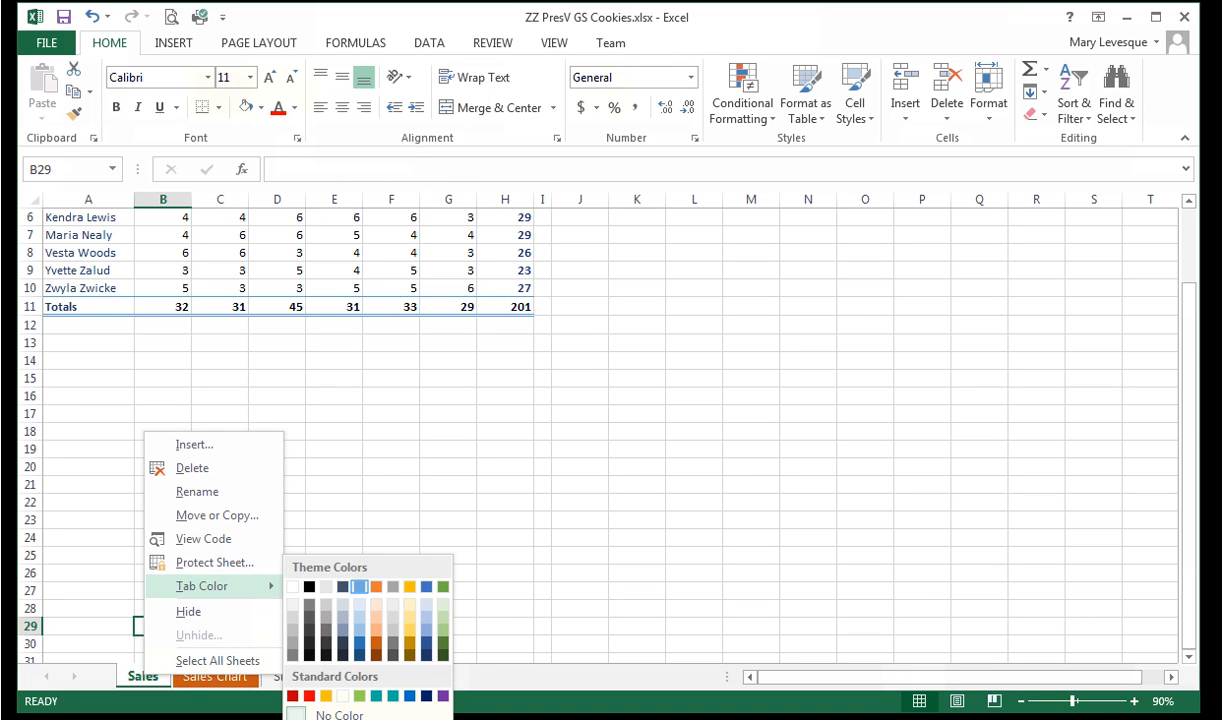
click(360, 643)
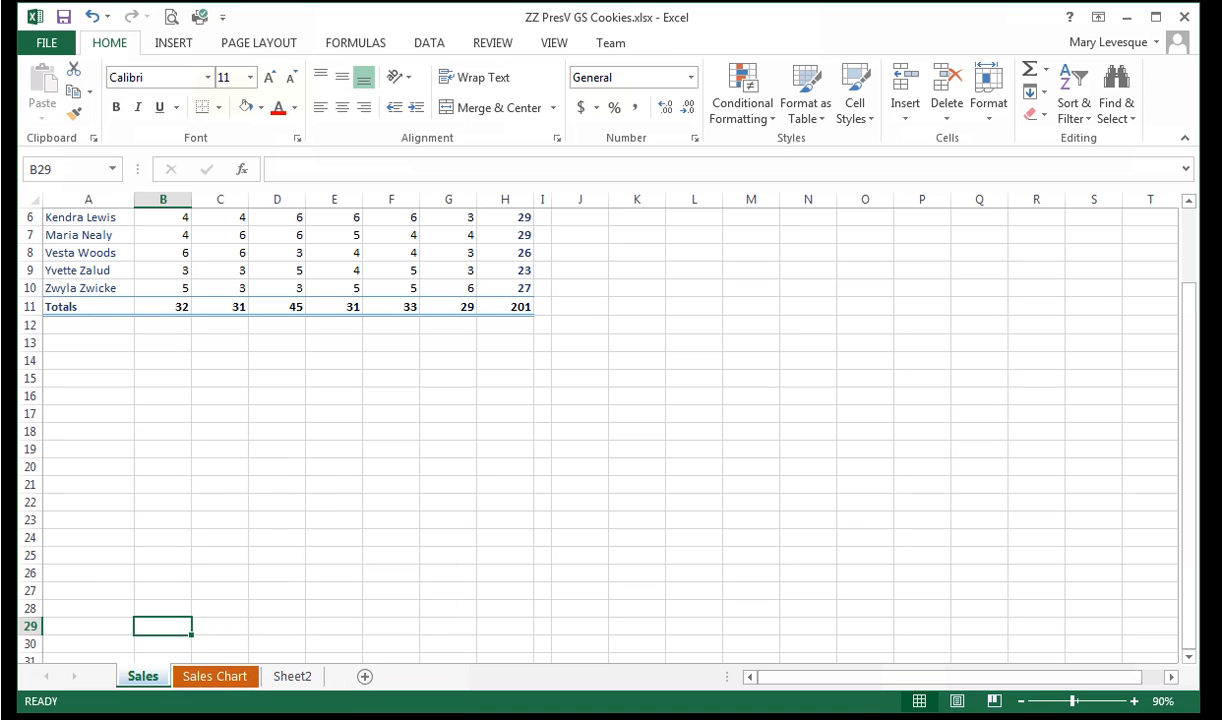
Enter the row labels Minimum, Maximum and Average in cells A12 to A14, below Totals
drag(1190, 600, 1191, 485)
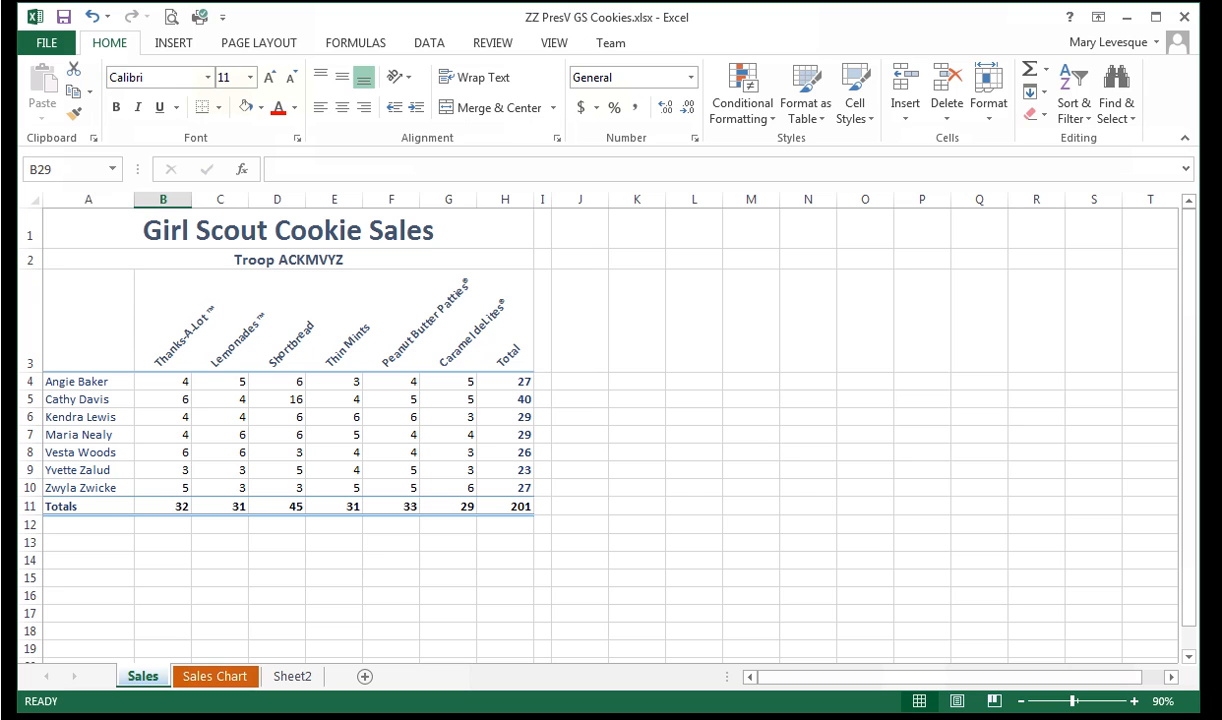
click(88, 525)
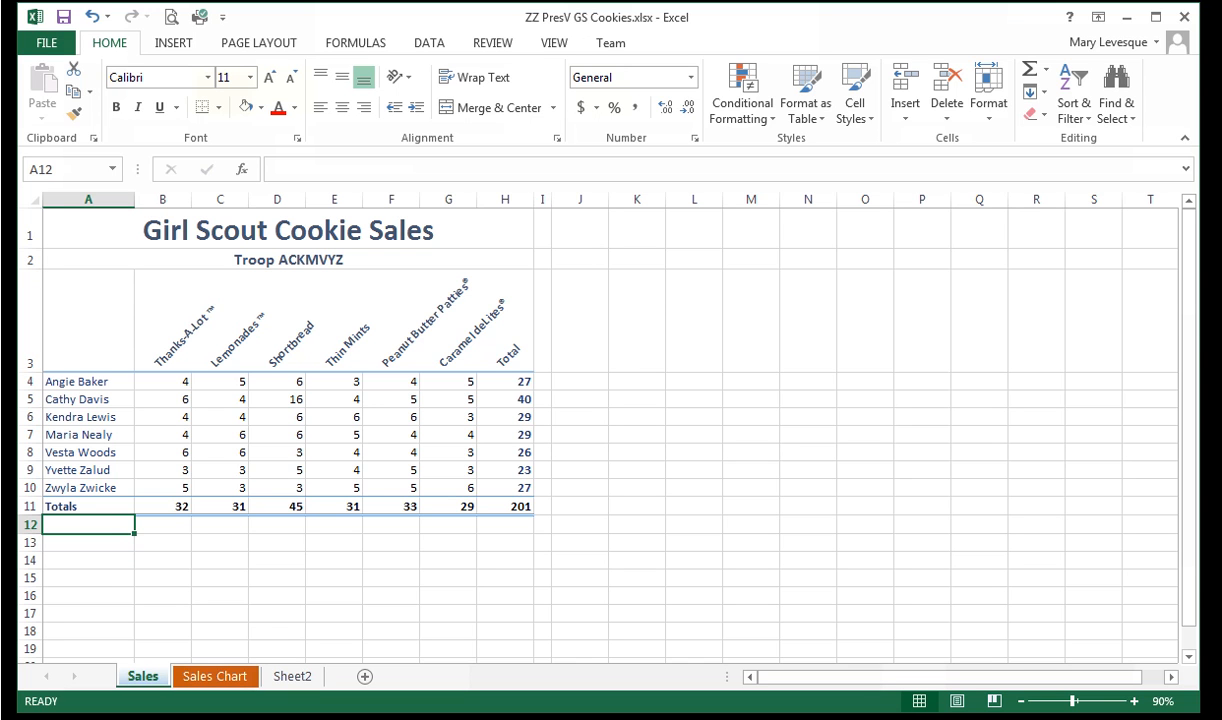
text(Minimum)
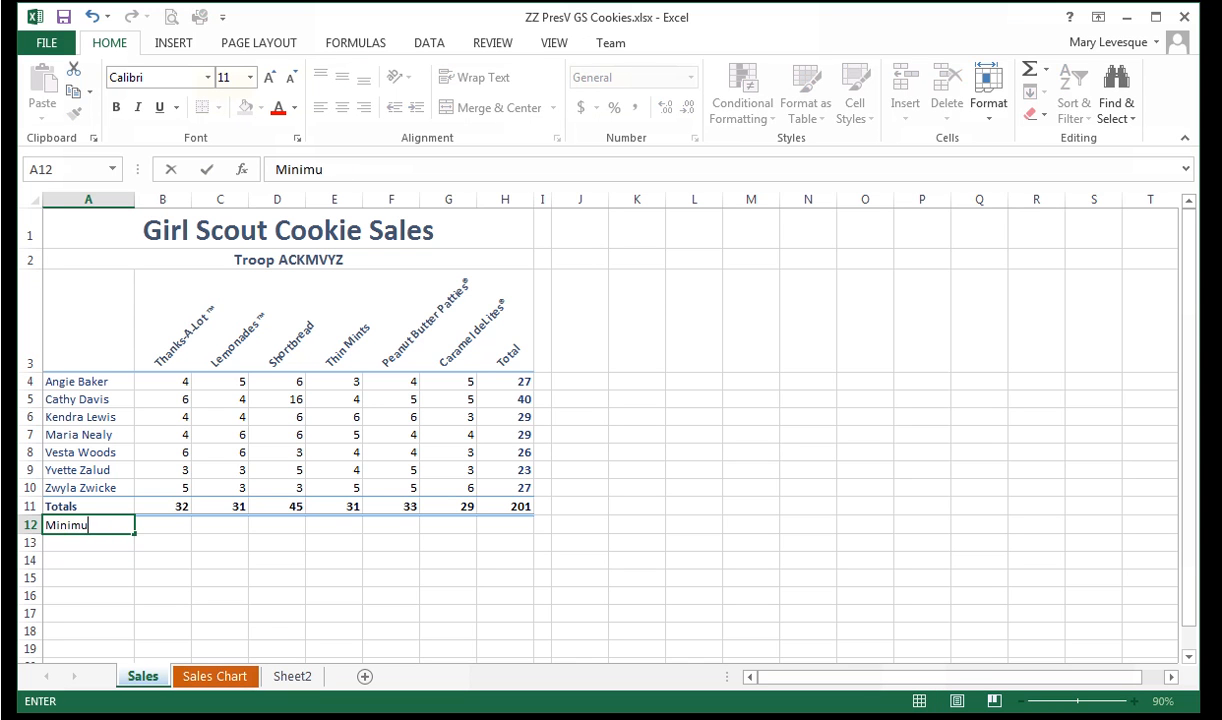
key(Return)
text(Maximum)
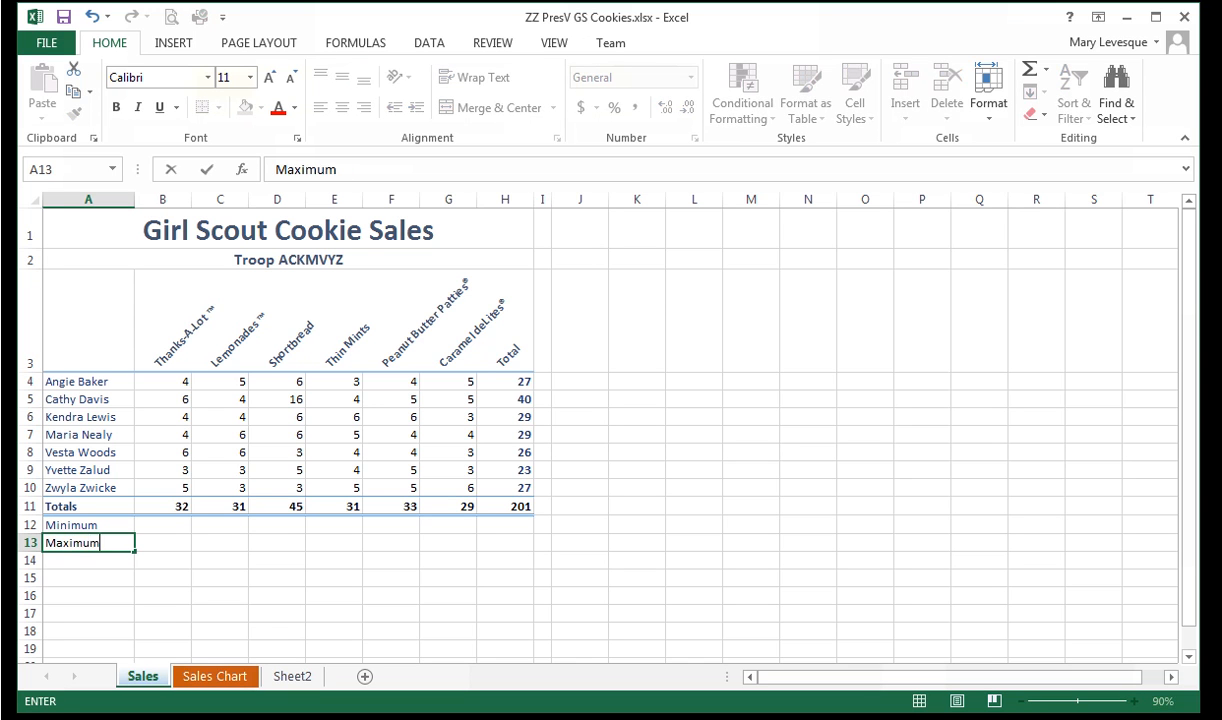
key(Return)
text(Average)
key(Return)
key(Up)
key(Up)
key(Up)
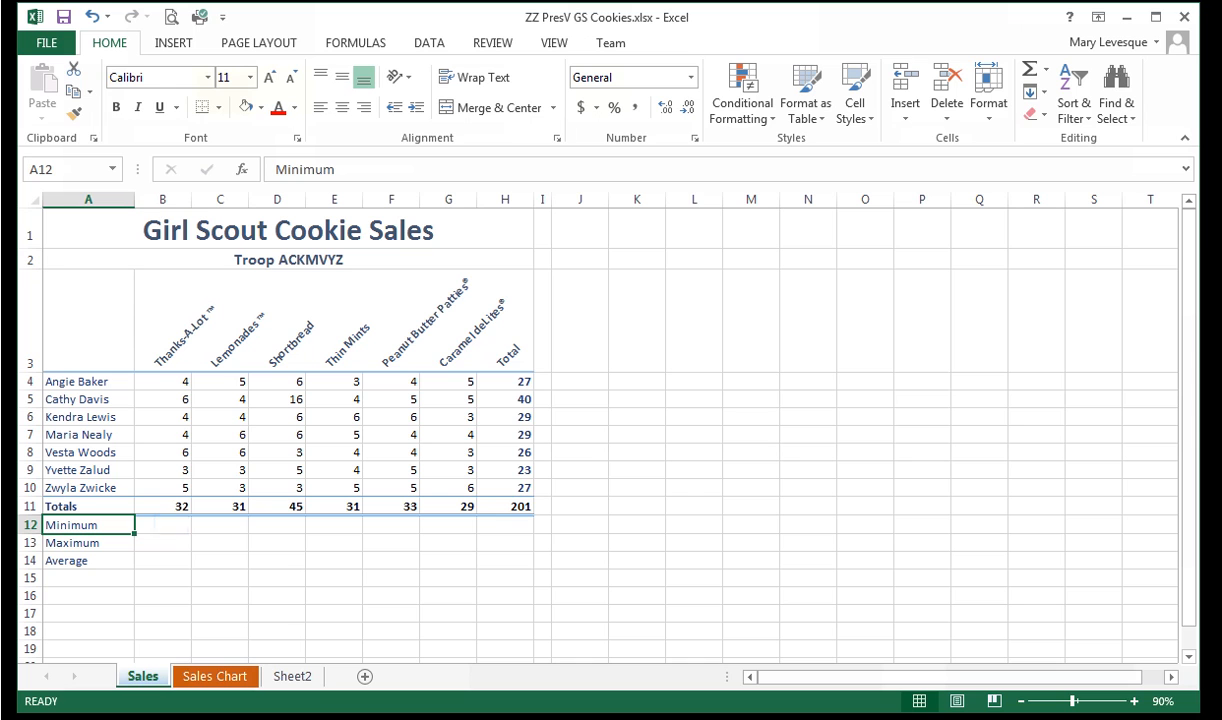
Calculate the minimum of the Thanks-A-Lot sales in B12 with the MIN function, using only the range B4:B10
click(163, 525)
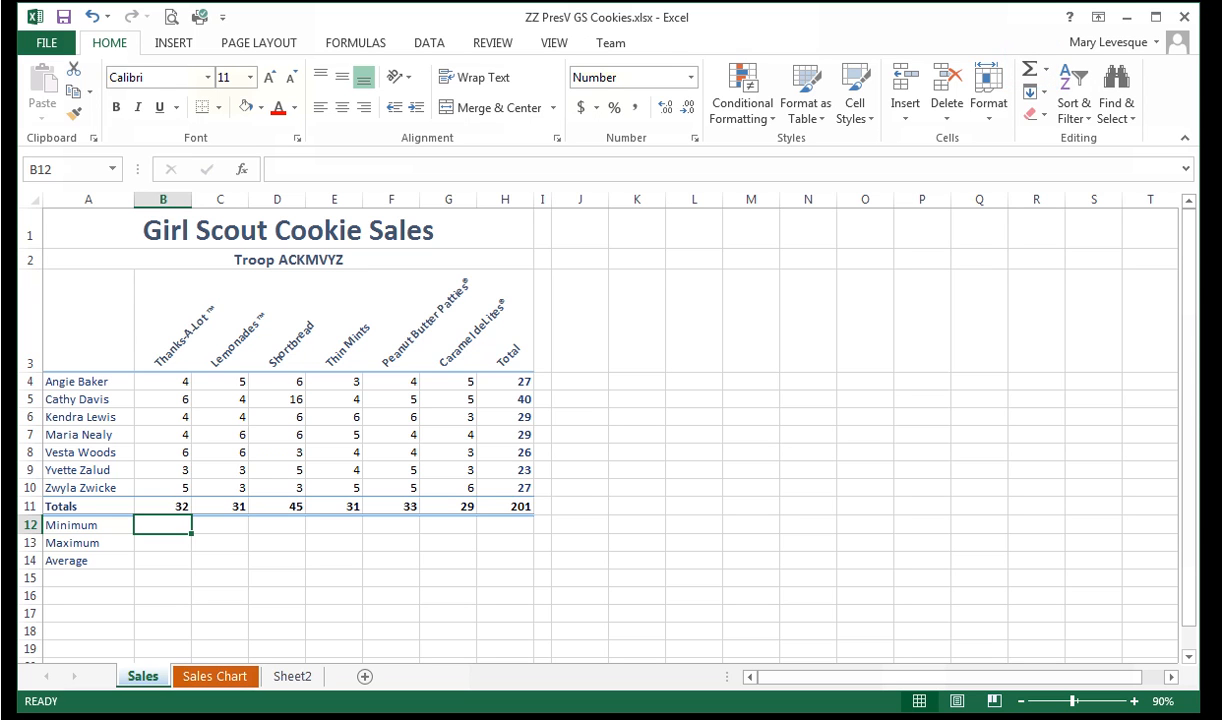
click(1046, 70)
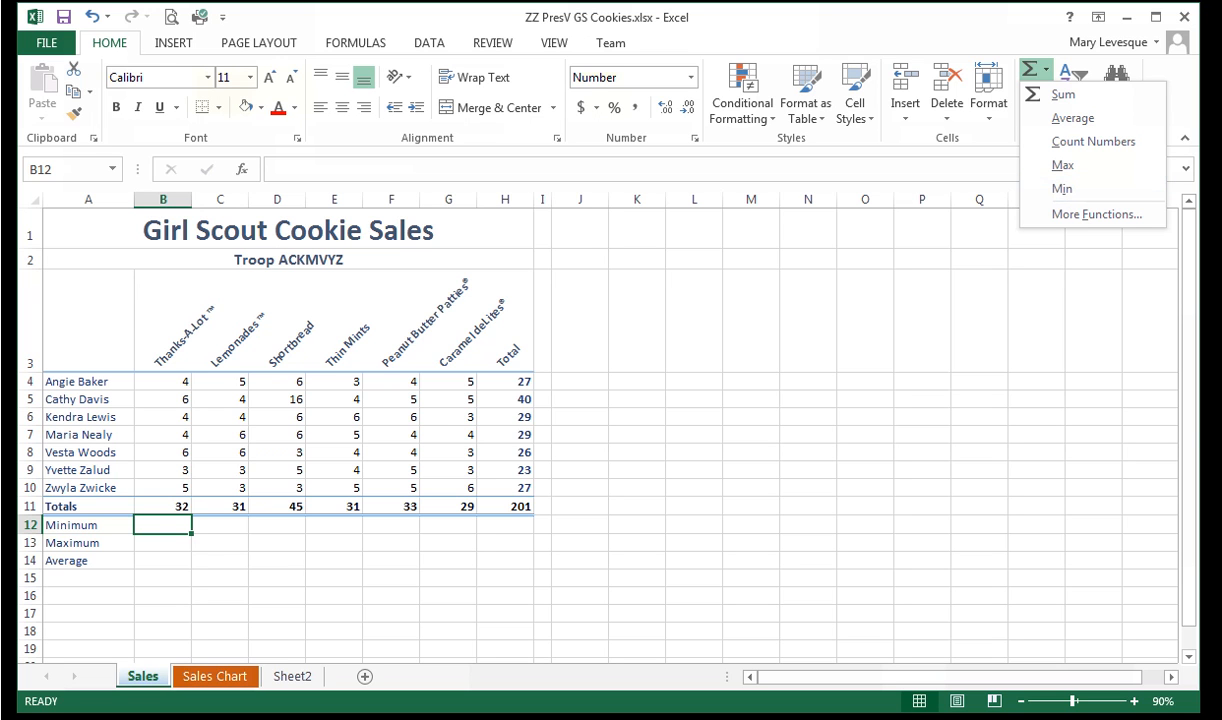
click(1062, 189)
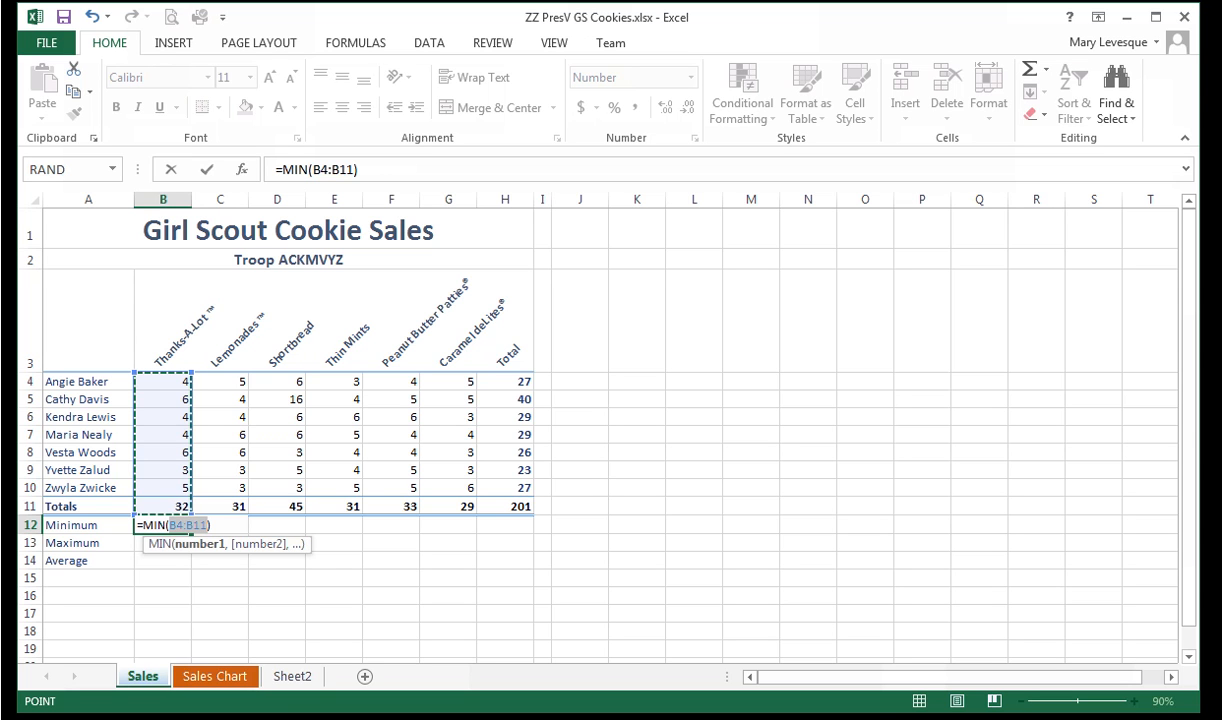
key(Return)
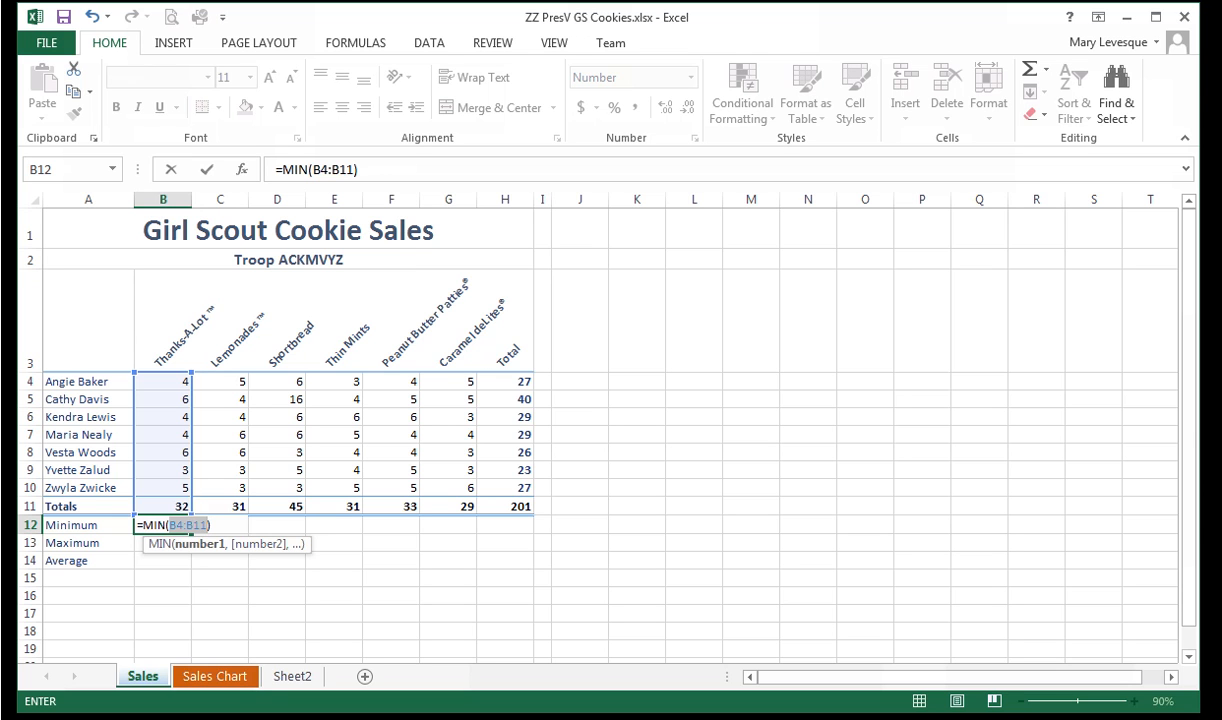
drag(163, 381, 155, 484)
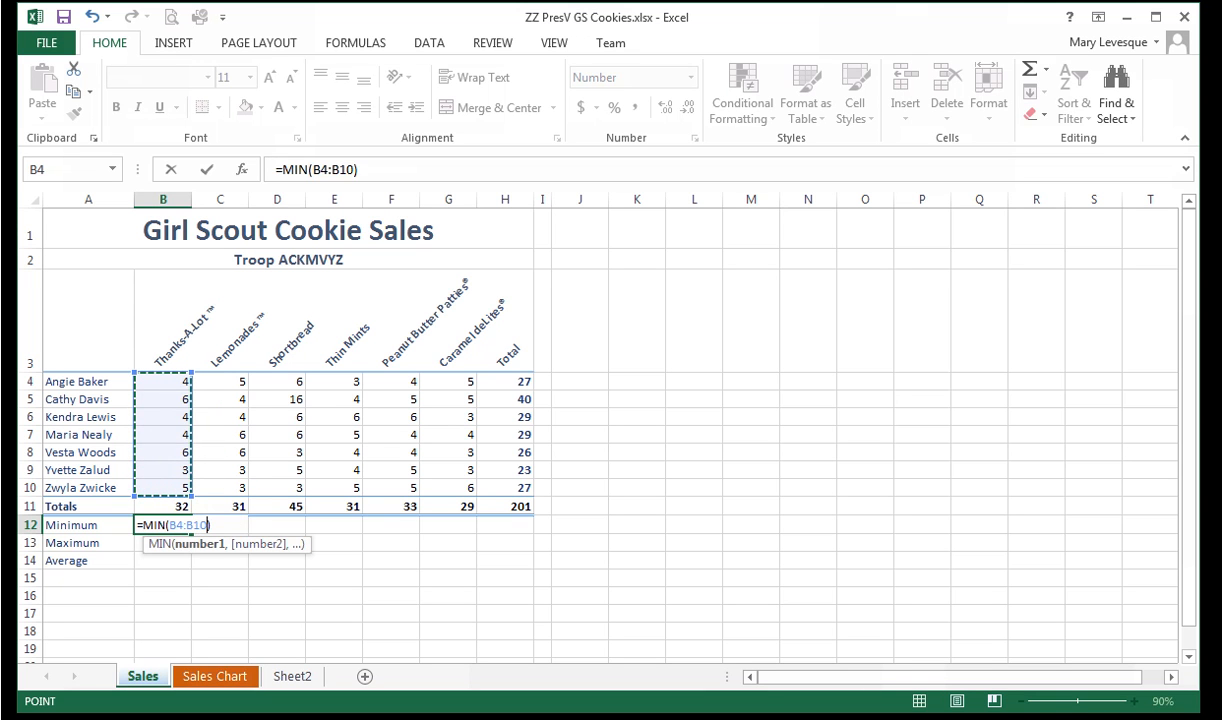
key(Return)
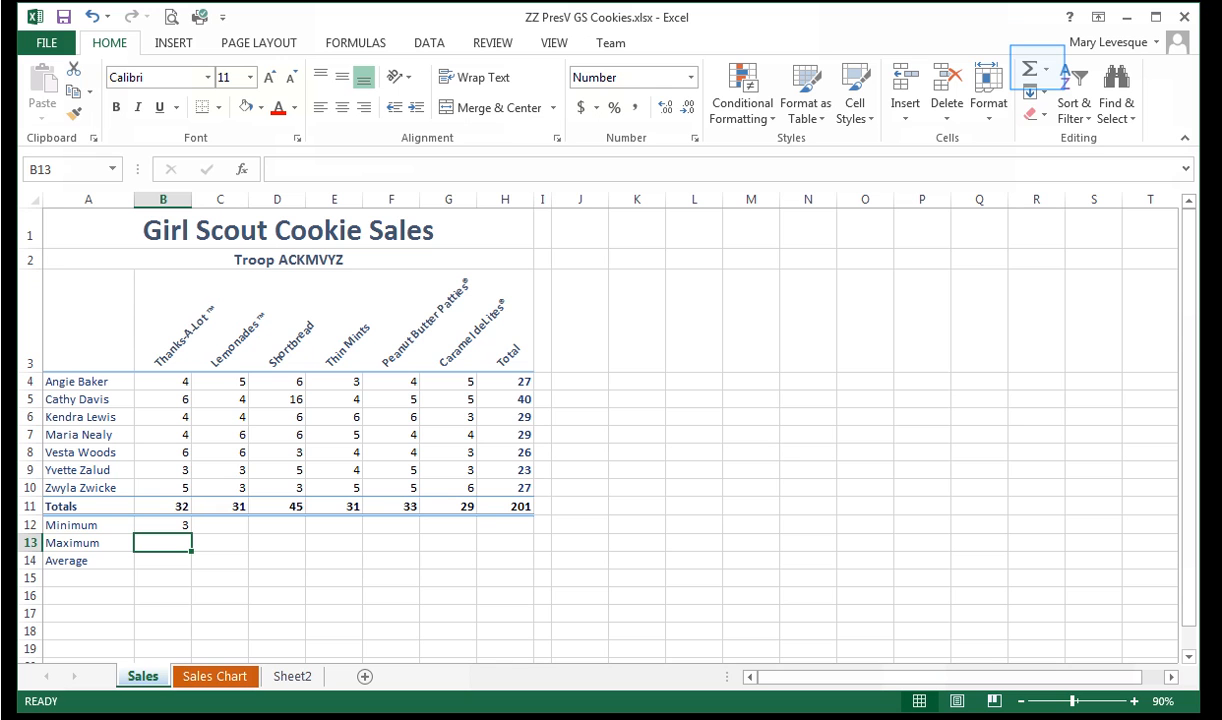
Calculate the maximum of the Thanks-A-Lot sales in B13 with the MAX function over B4:B10
click(1046, 69)
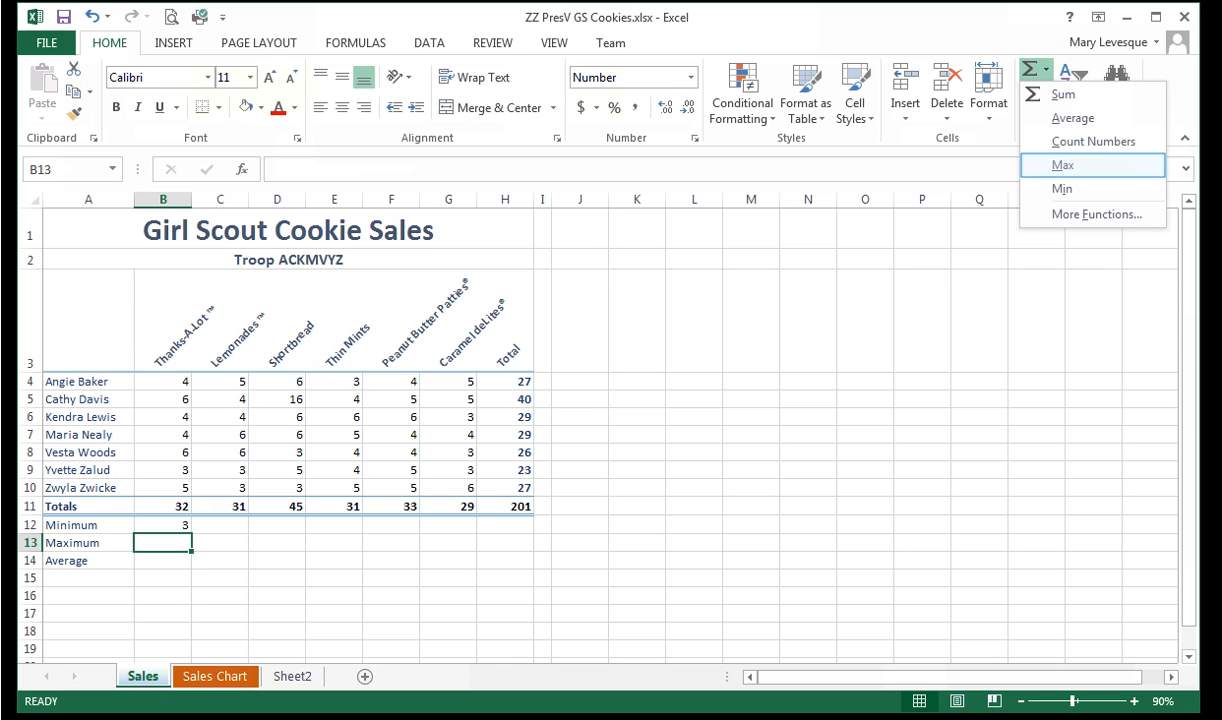
click(1062, 165)
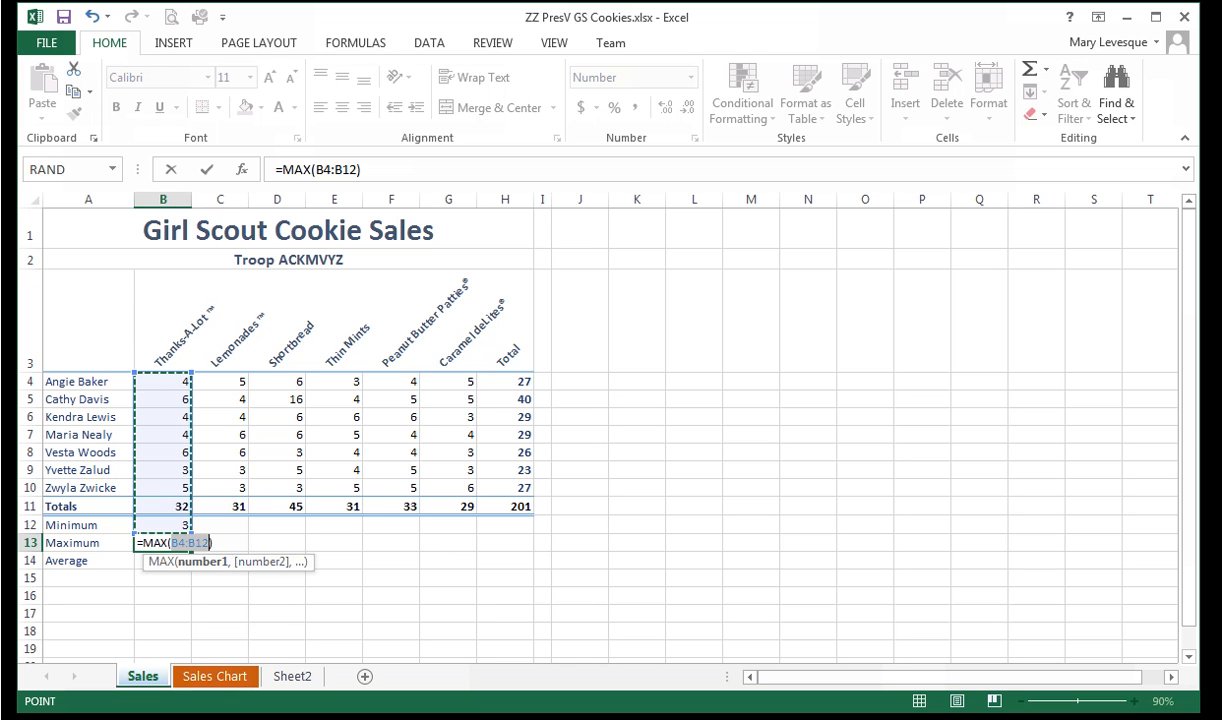
drag(155, 381, 150, 488)
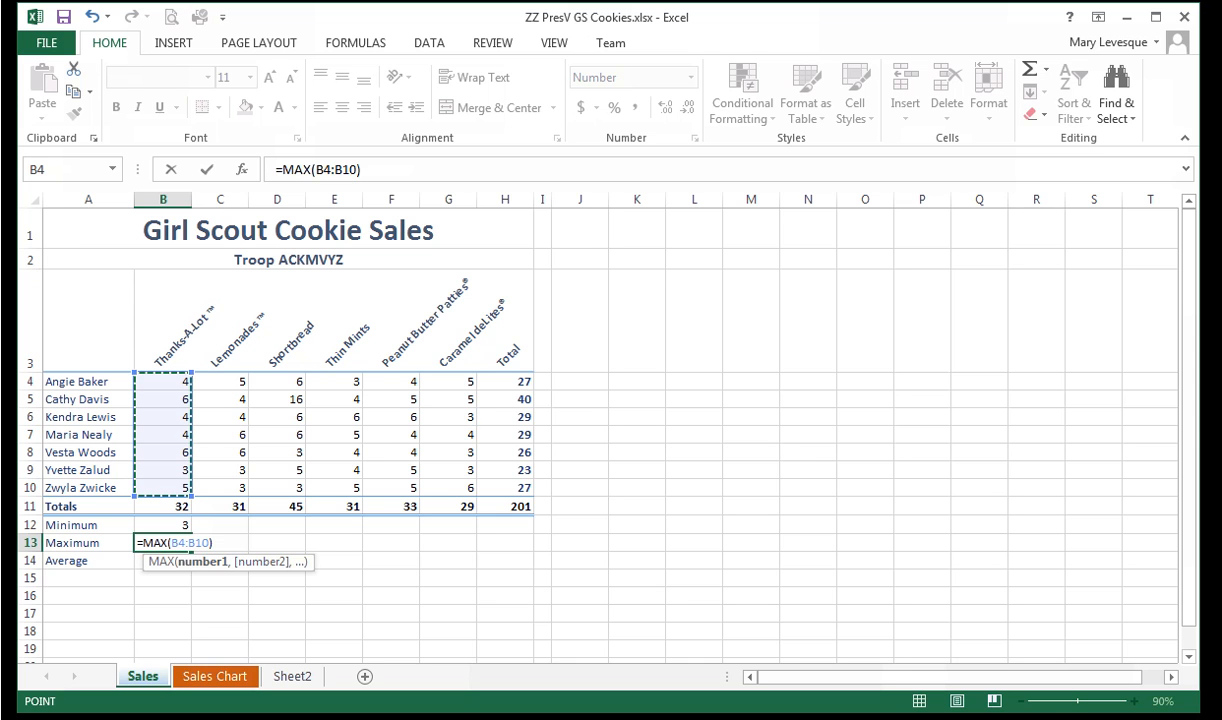
key(Return)
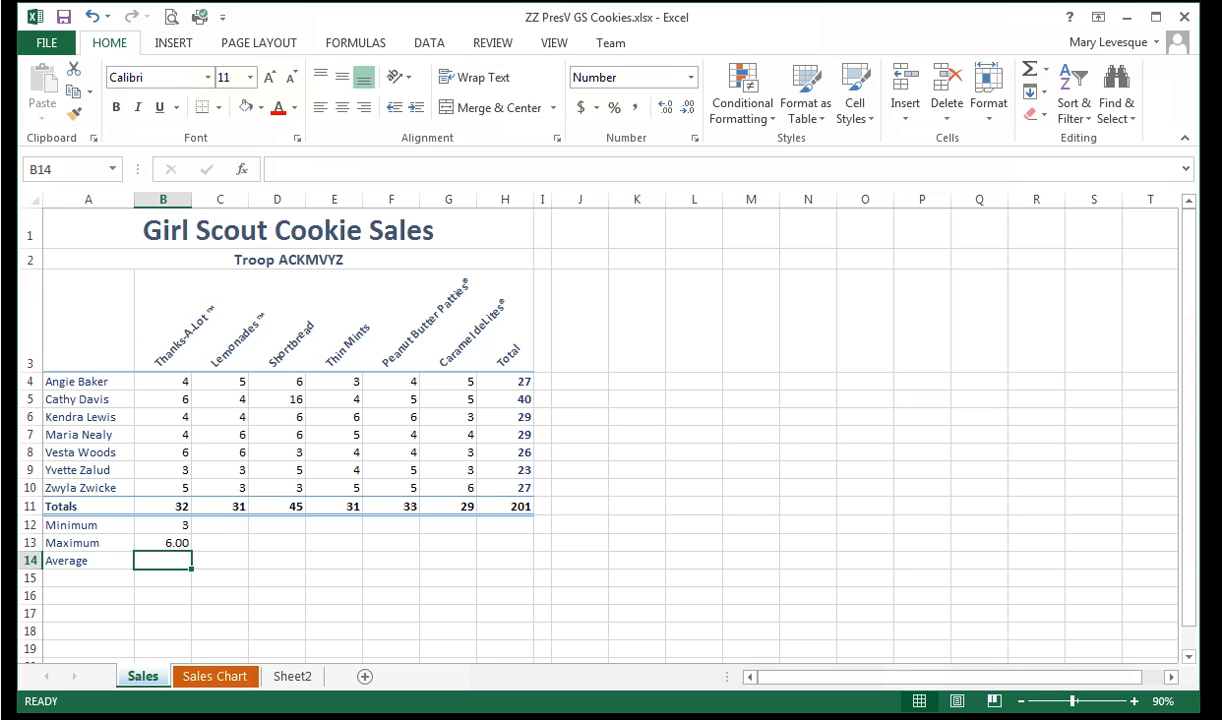
Calculate the average of the Thanks-A-Lot sales in B14 with the AVERAGE function over B4:B10
click(1045, 69)
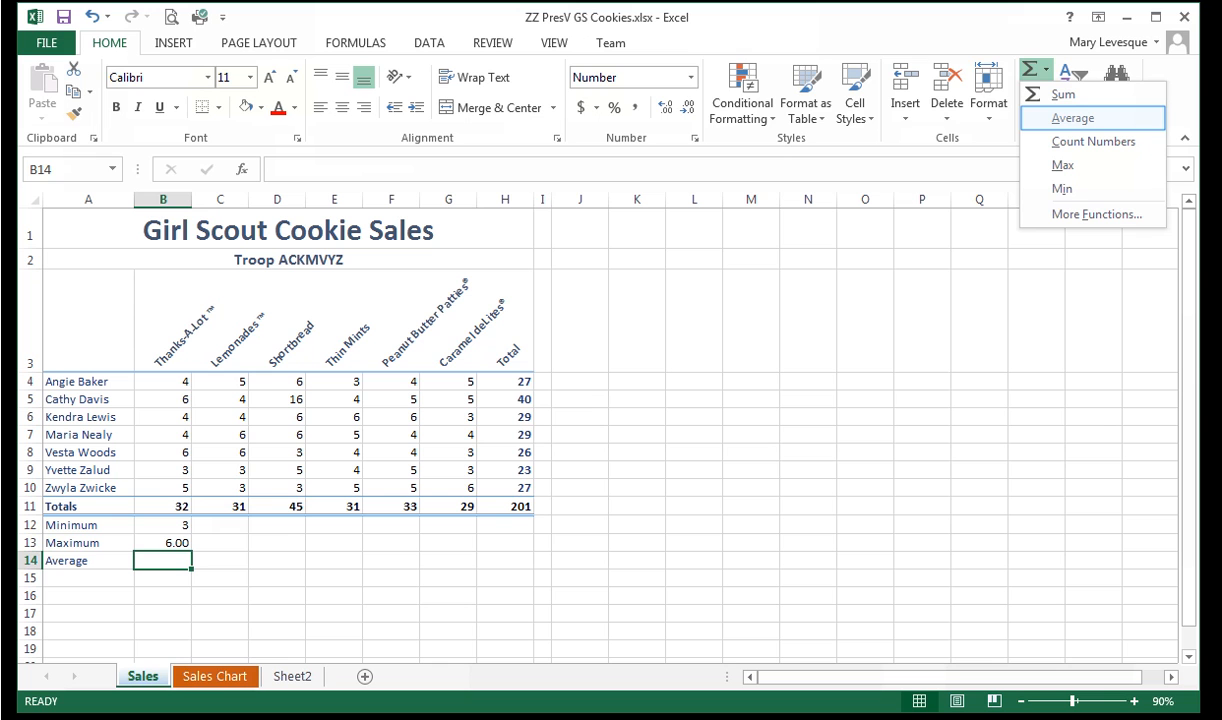
click(1072, 118)
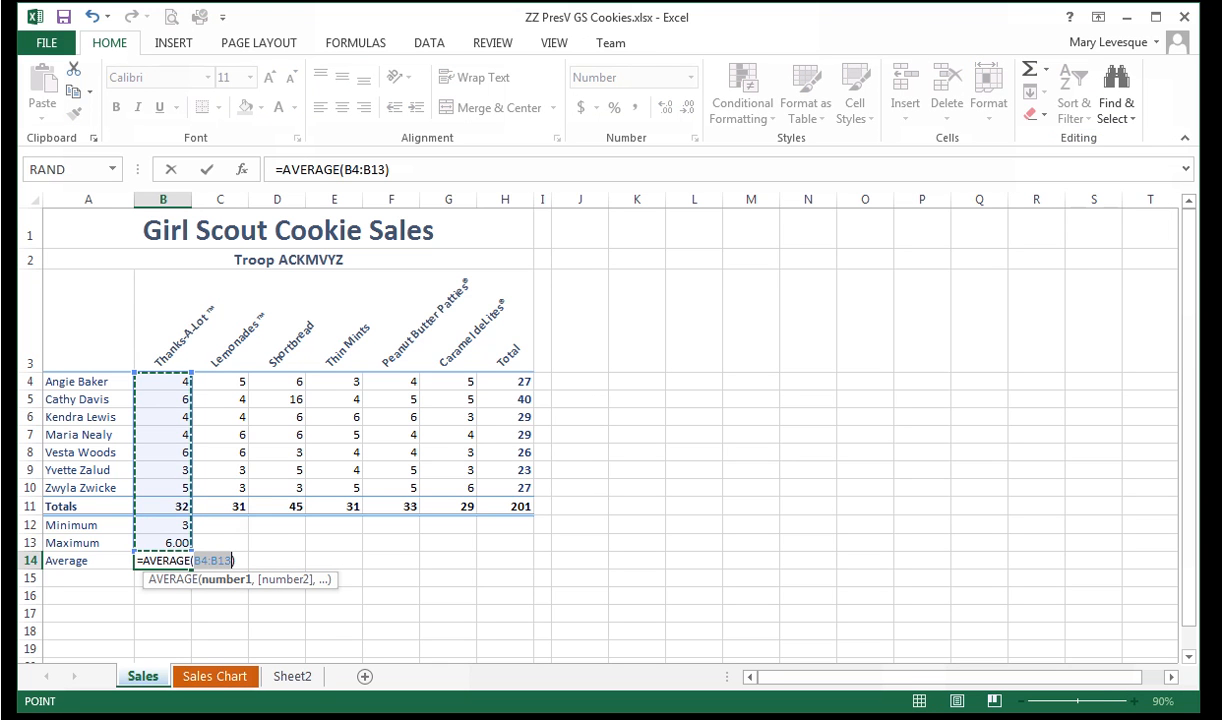
drag(153, 386, 142, 485)
key(Return)
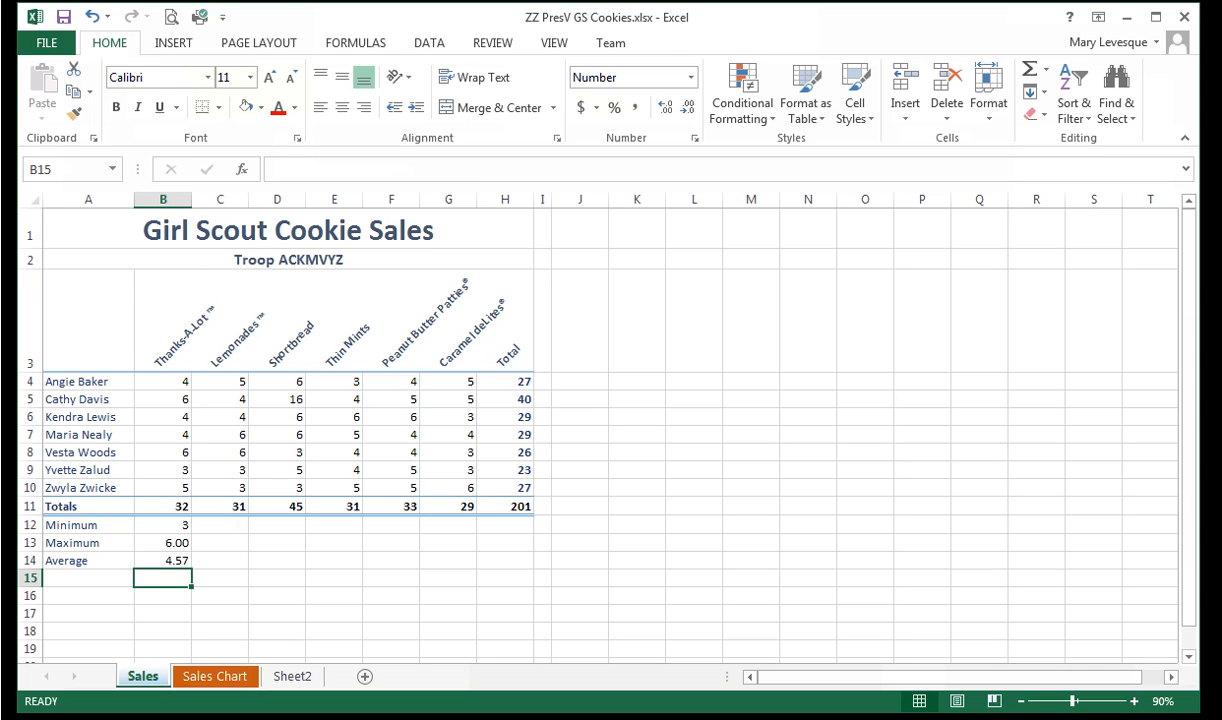
Fill the minimum, maximum and average formulas from B12:B14 across to the Total column H
drag(163, 525, 530, 566)
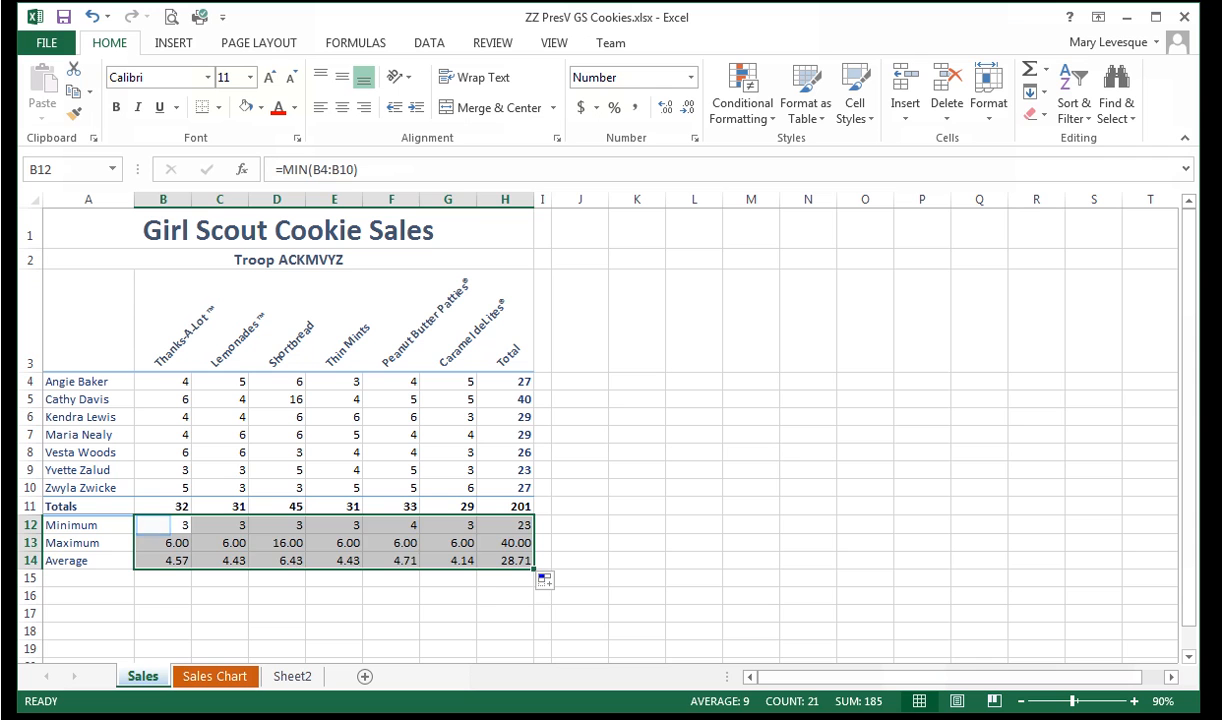
click(155, 525)
Reduce the Maximum row values in B13:H13 to zero decimal places
drag(169, 540, 495, 543)
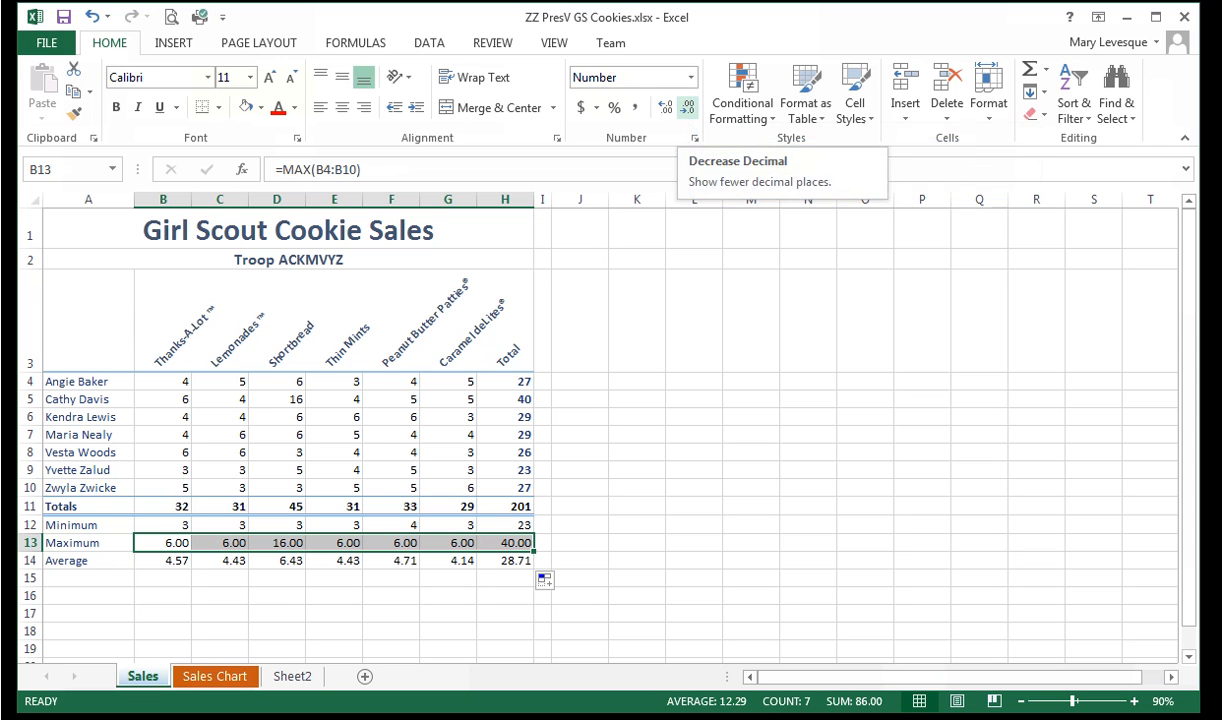
click(688, 107)
click(688, 107)
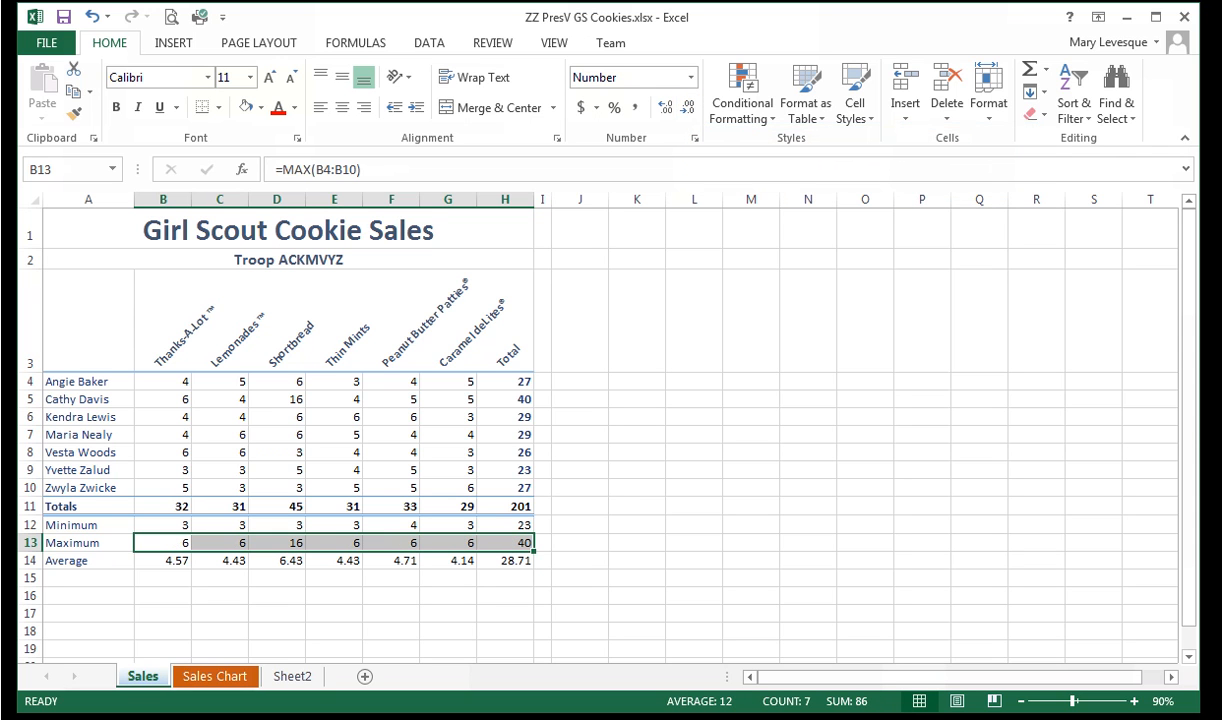